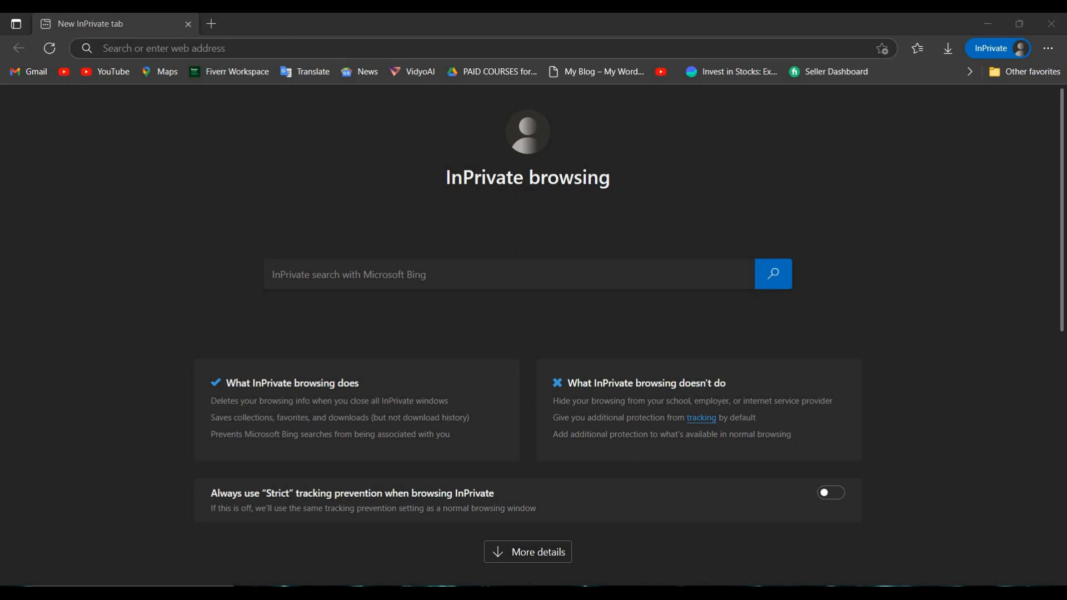
# Search the web for "etsy" and open the Etsy India site from the results
pyautogui.click(340, 48)
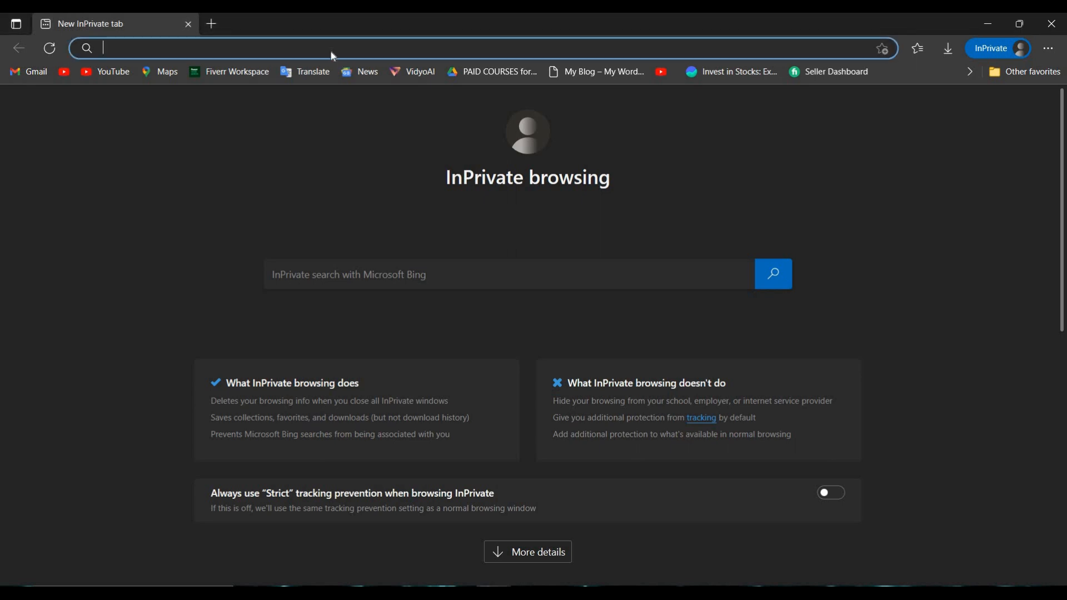
pyautogui.write('et')
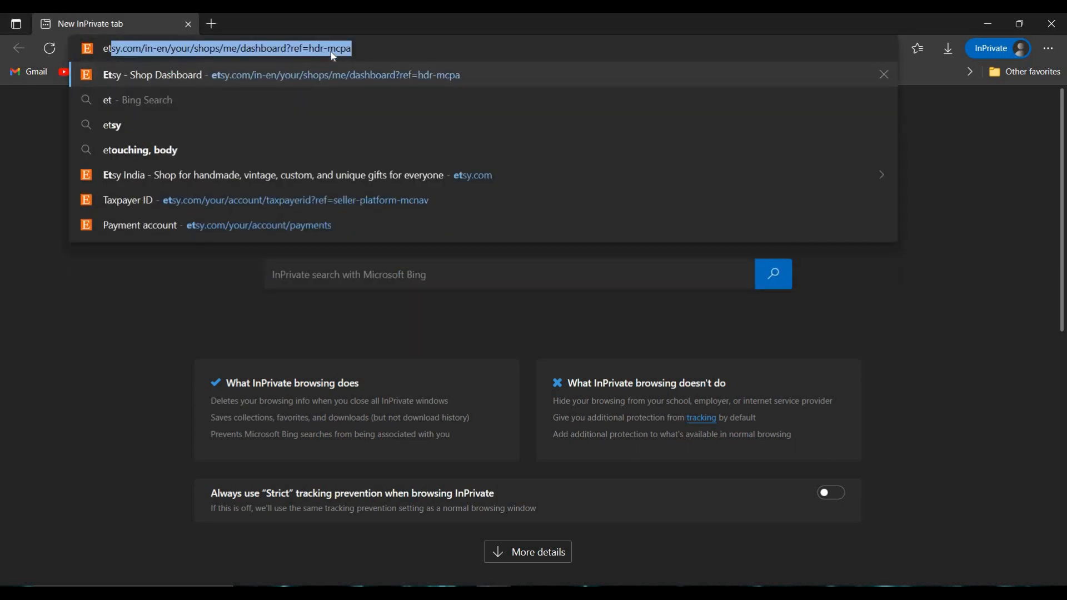
pyautogui.write('sy')
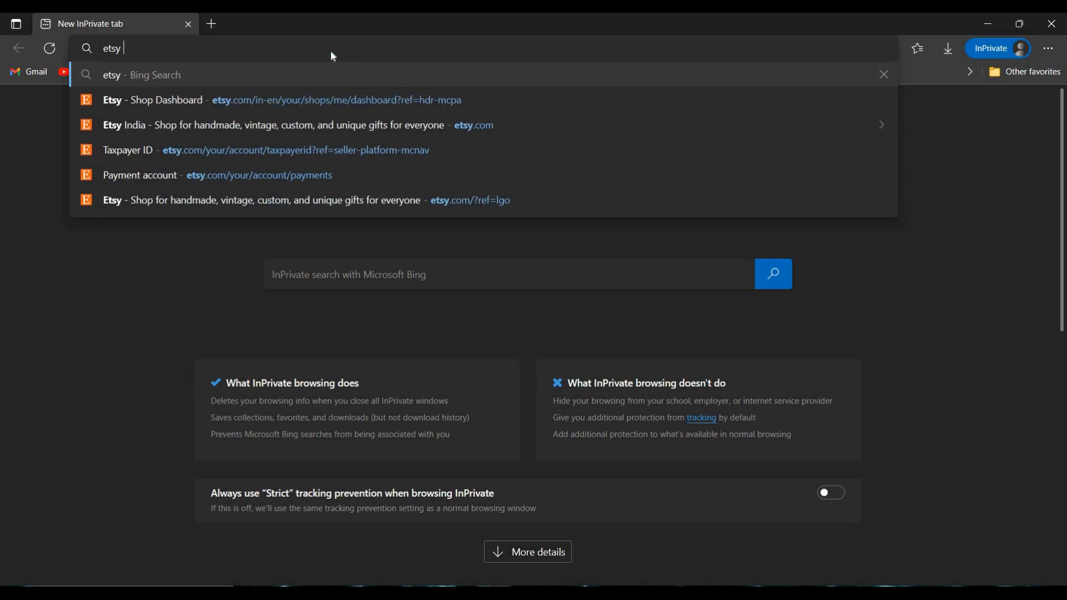
pyautogui.press('Return')
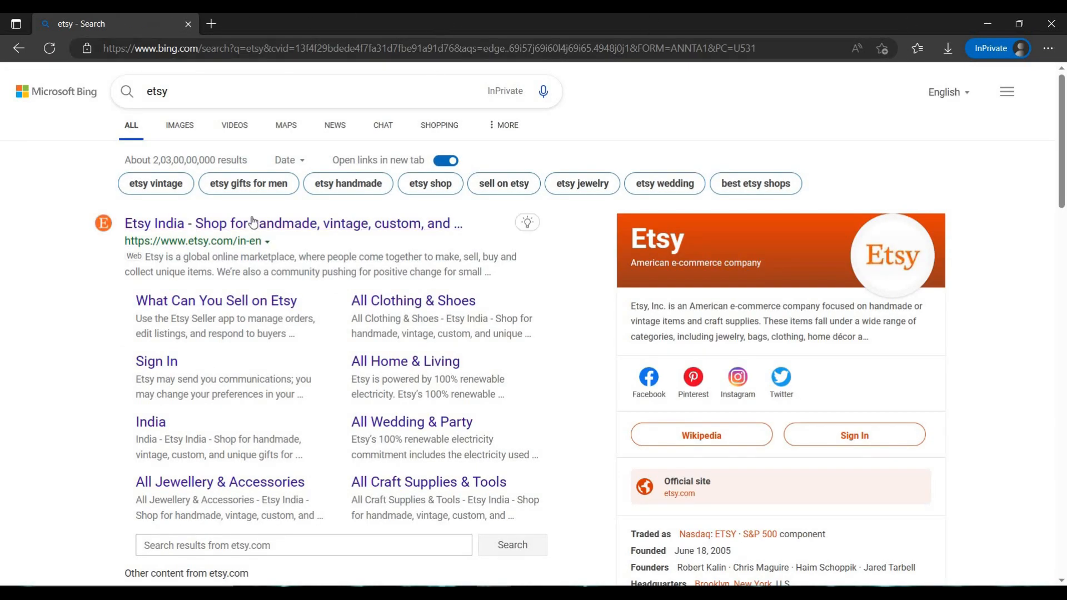
pyautogui.click(283, 225)
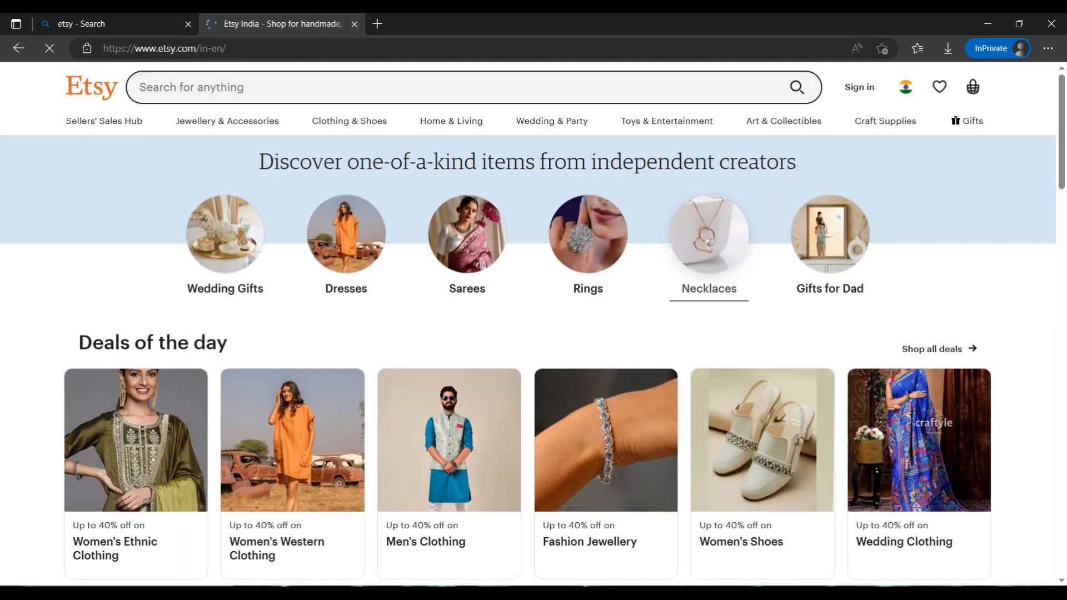
# Open Etsy's sign-in form and switch it to registering a new account
pyautogui.scroll(-2, 693, 423)
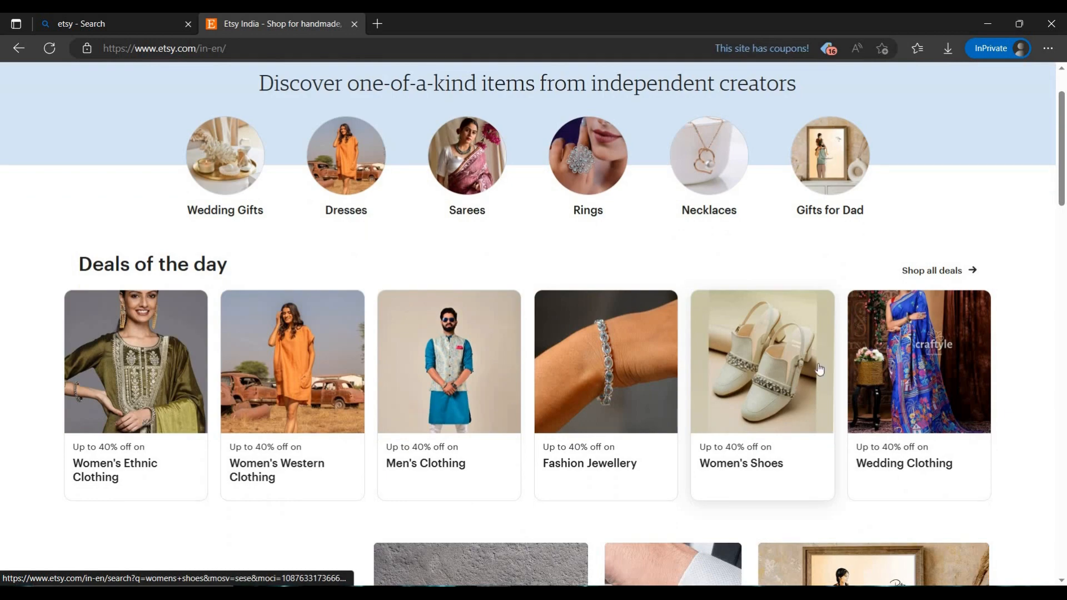
pyautogui.scroll(2, 606, 334)
pyautogui.scroll(-8, 642, 270)
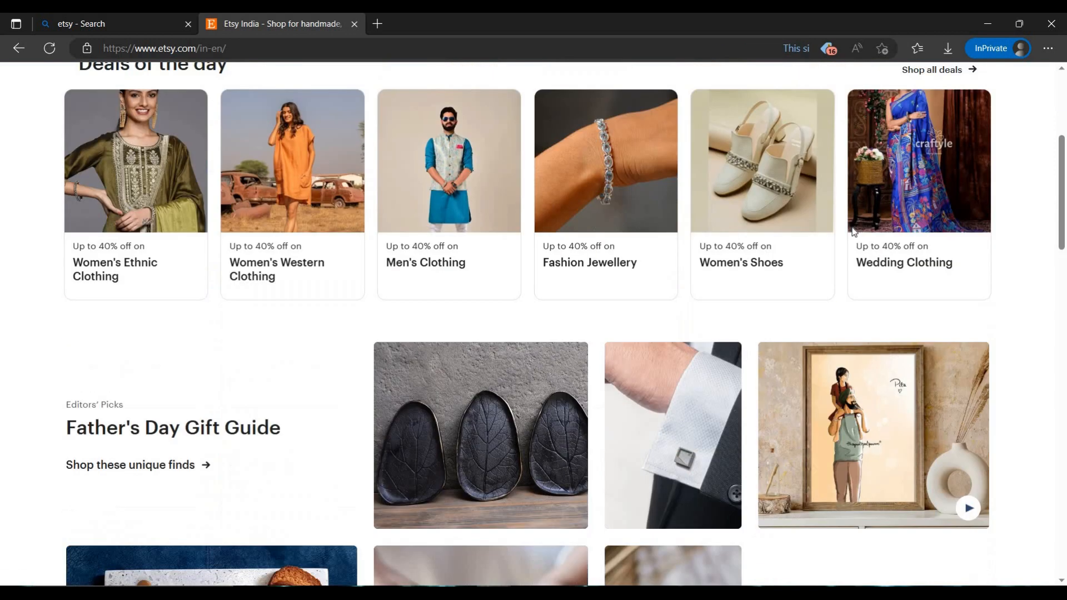
pyautogui.scroll(10, 672, 422)
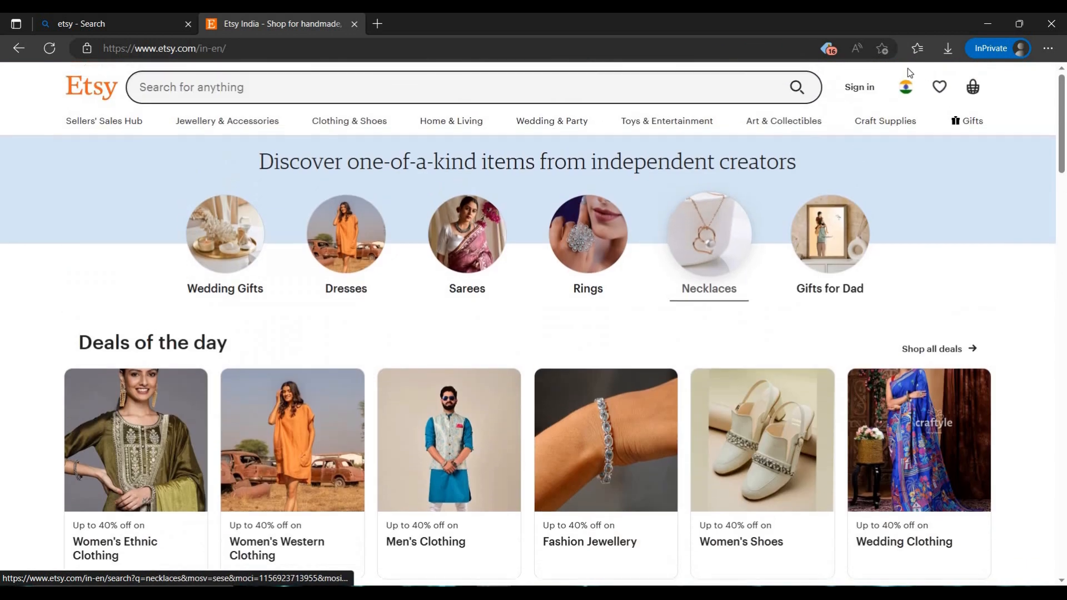
pyautogui.click(867, 87)
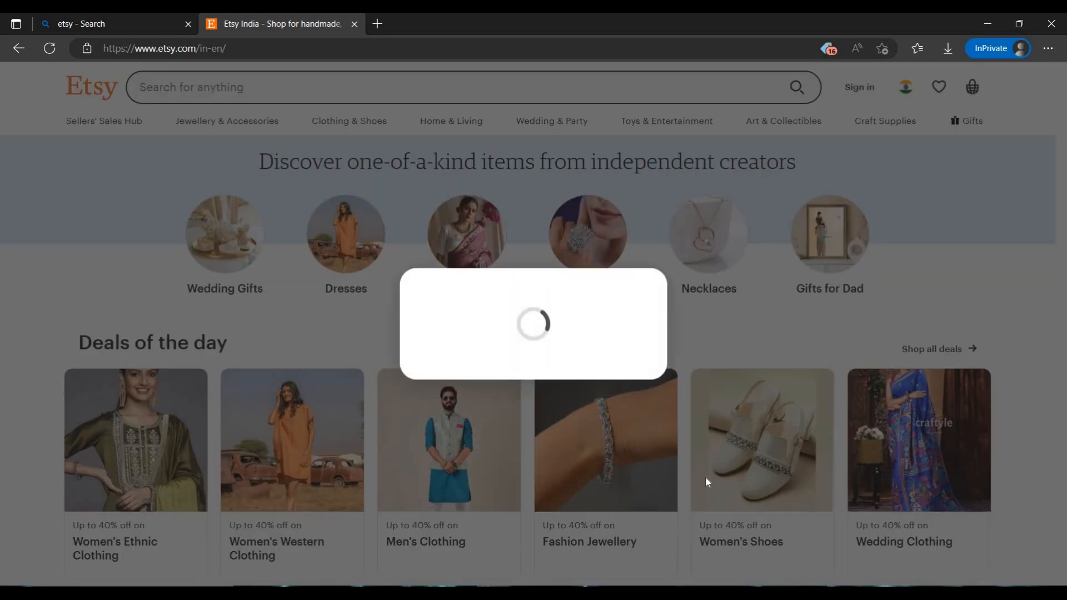
pyautogui.scroll(-2, 546, 428)
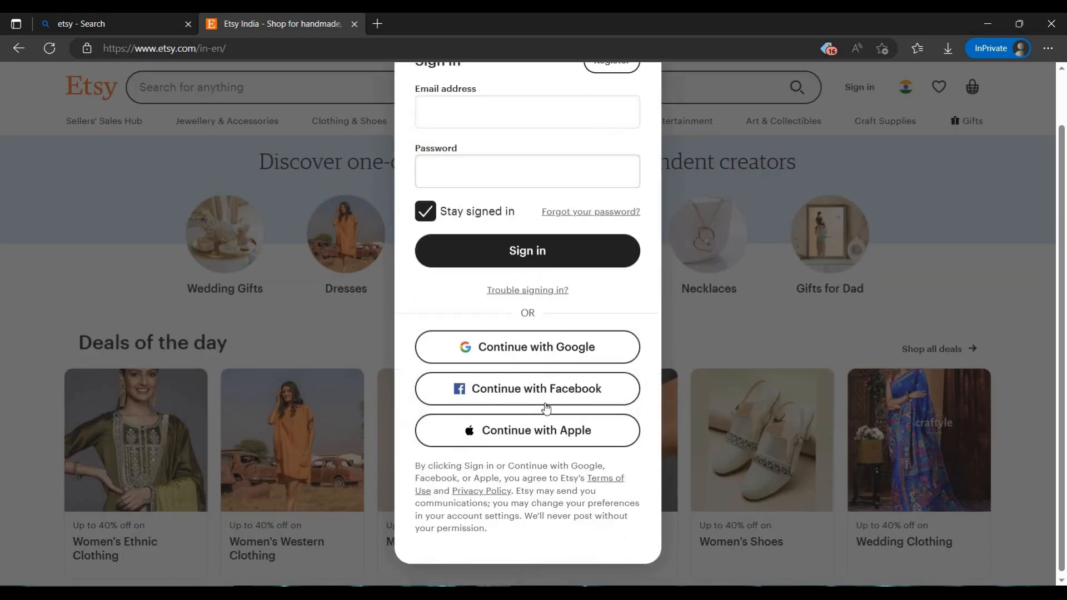
pyautogui.scroll(2, 547, 406)
pyautogui.click(618, 127)
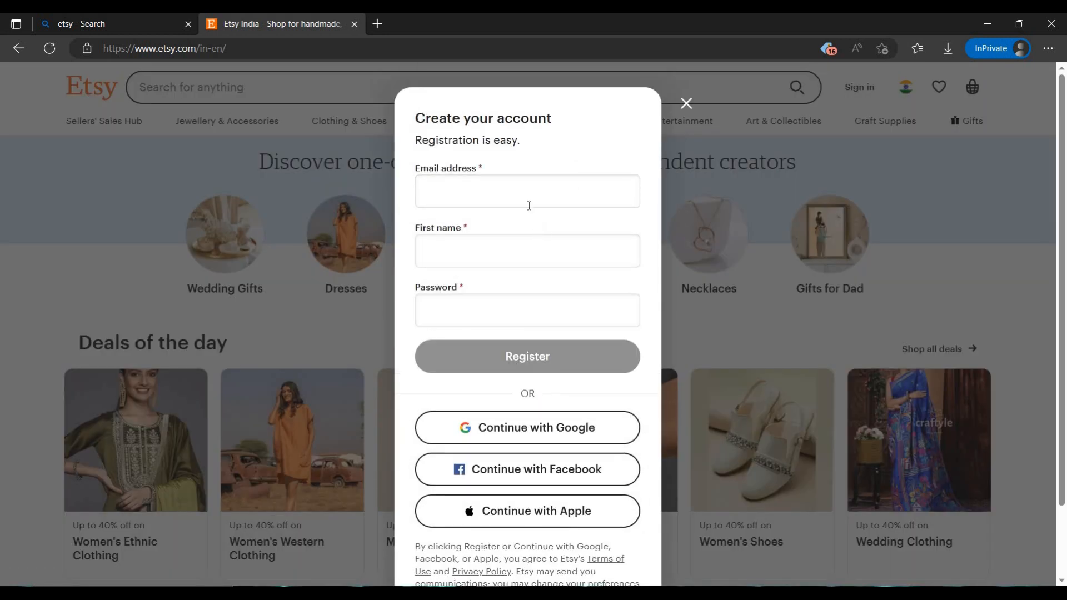
# Fill in the email address, first name and password, and register the new account
pyautogui.click(488, 261)
pyautogui.press('Tab')
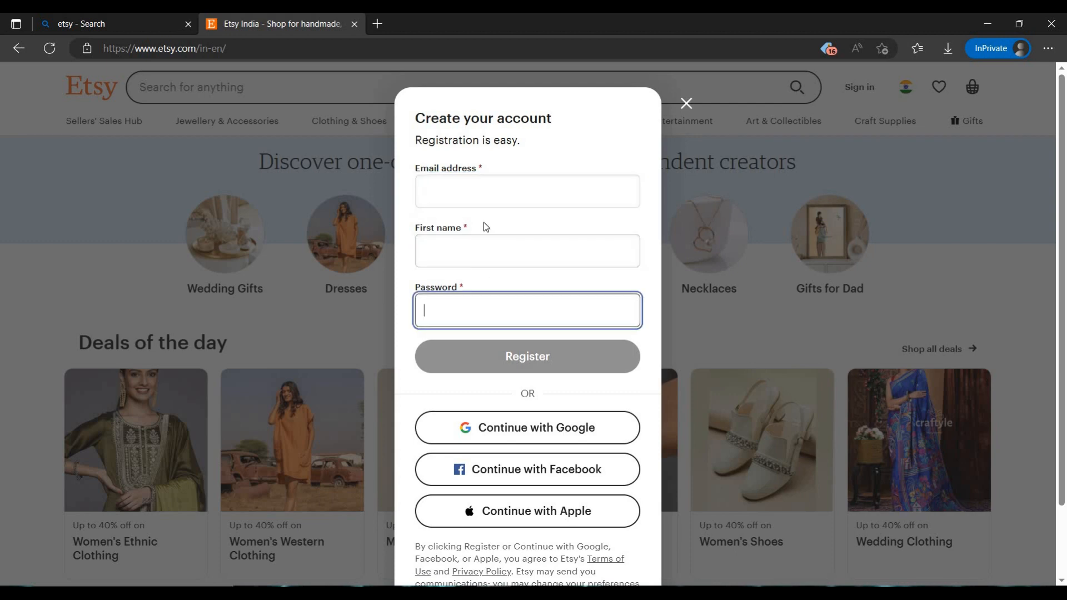
pyautogui.click(486, 192)
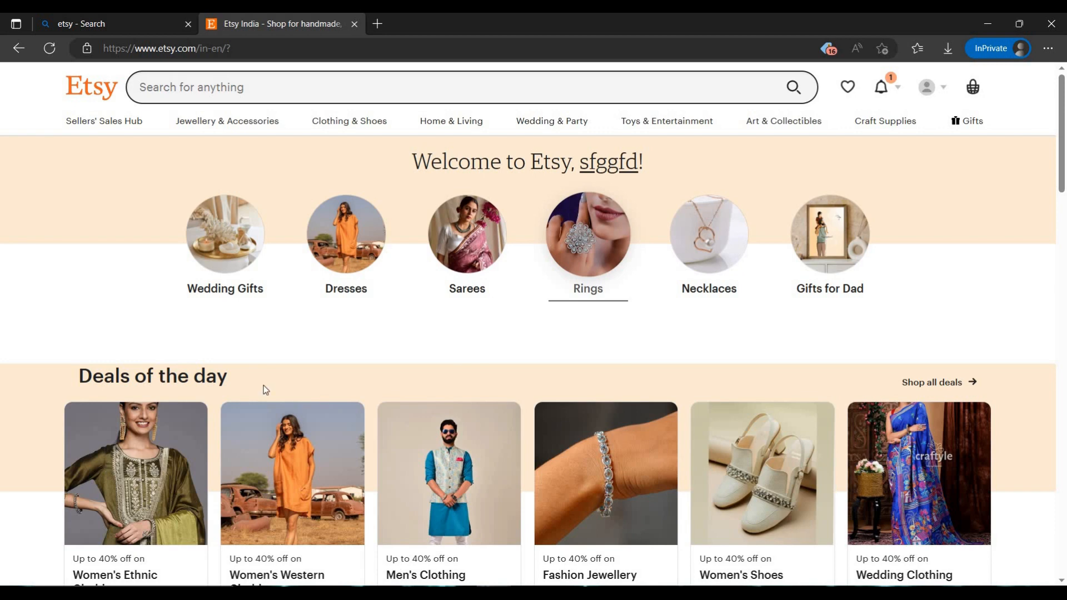
# Go to Sell on Etsy from the account options and start the shop onboarding questions
pyautogui.click(883, 87)
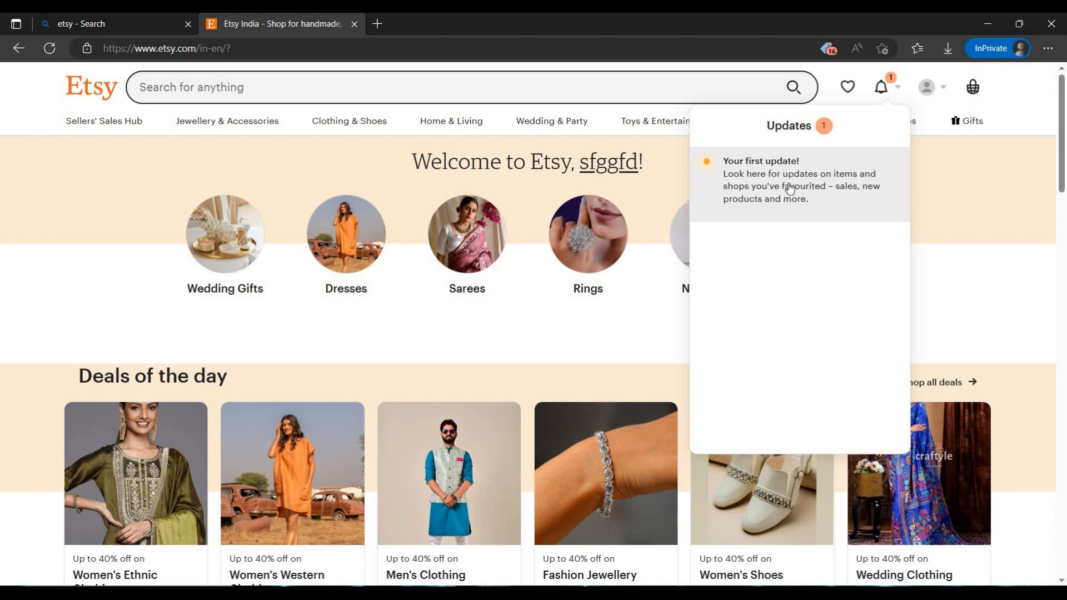
pyautogui.click(928, 88)
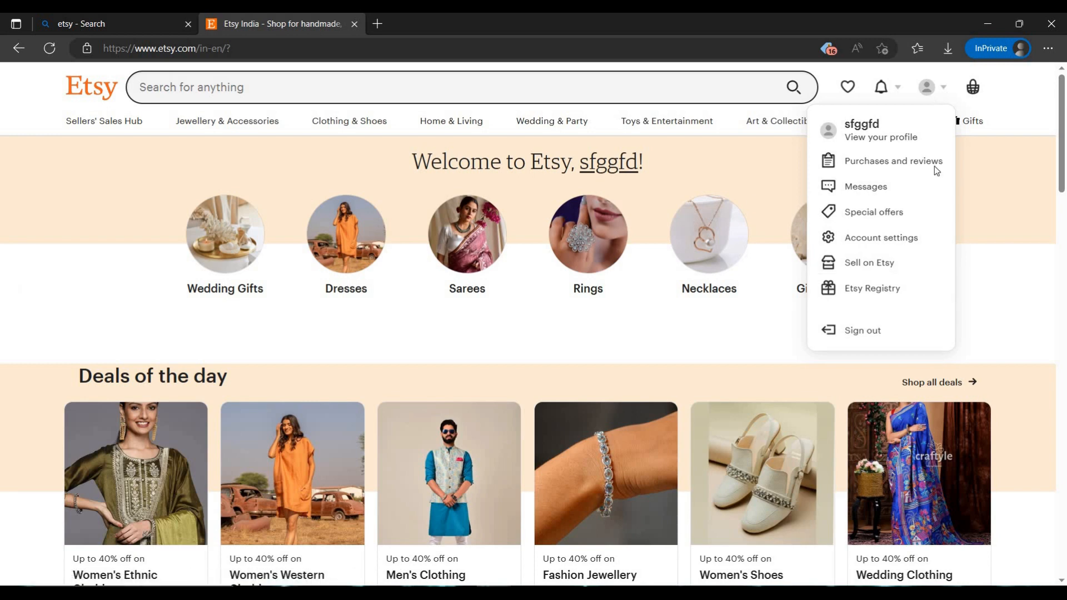
pyautogui.click(925, 96)
pyautogui.click(926, 90)
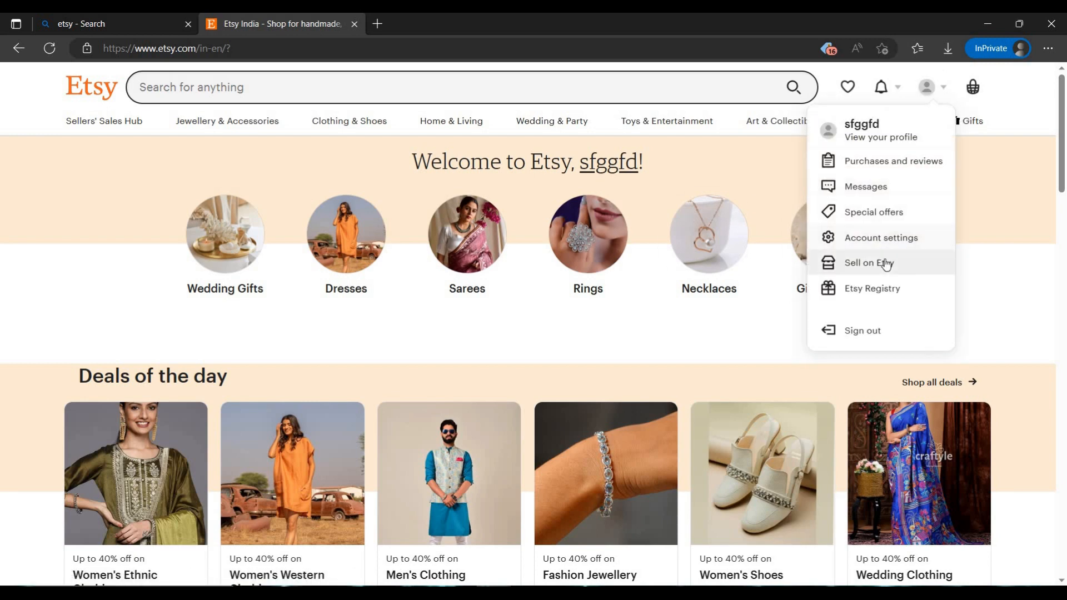
pyautogui.click(886, 264)
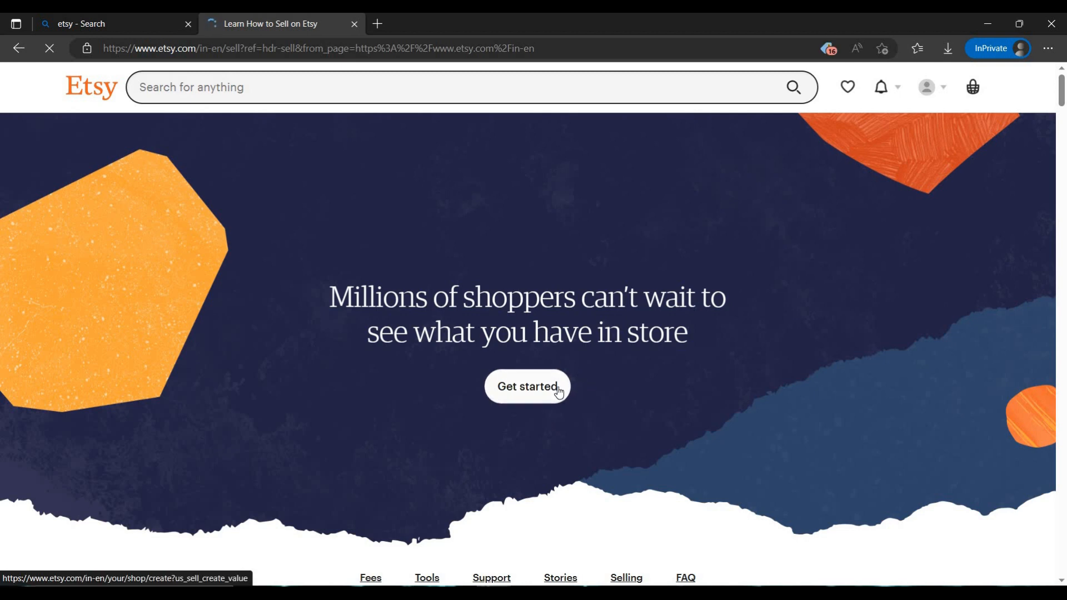
pyautogui.click(581, 389)
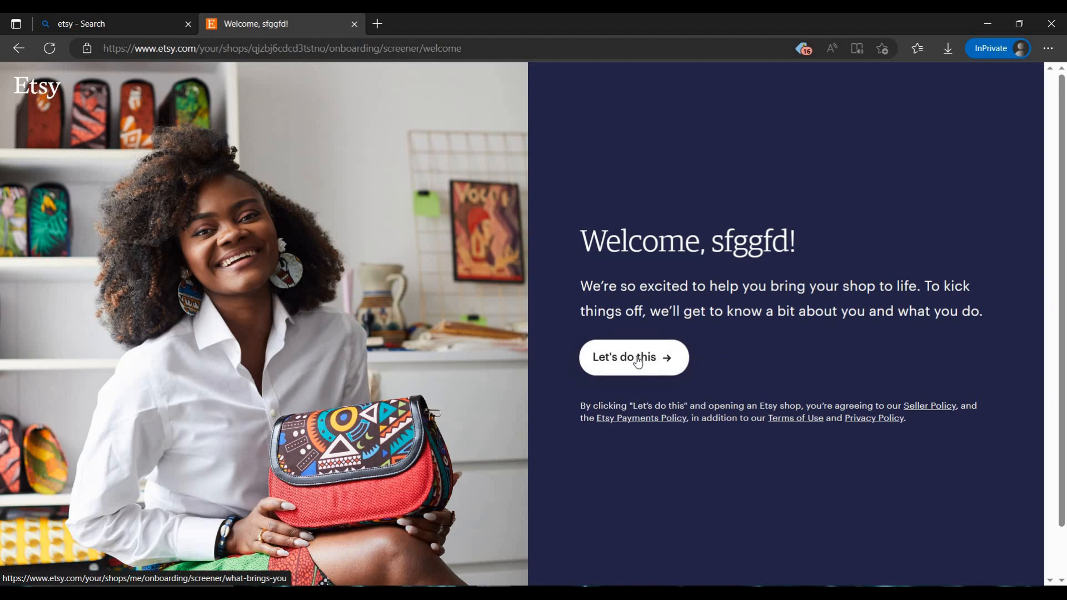
pyautogui.click(637, 363)
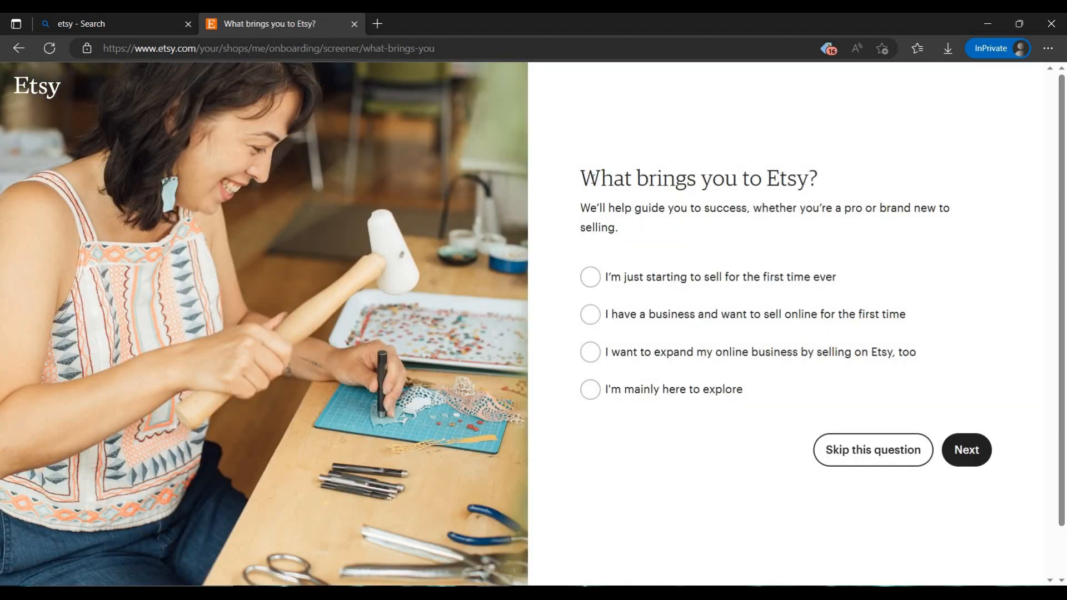
# Answer what brings you to Etsy with "I have a business and want to sell online for the first time" and continue
pyautogui.moveTo(796, 178); pyautogui.dragTo(602, 178)
pyautogui.click(674, 222)
pyautogui.click(820, 323)
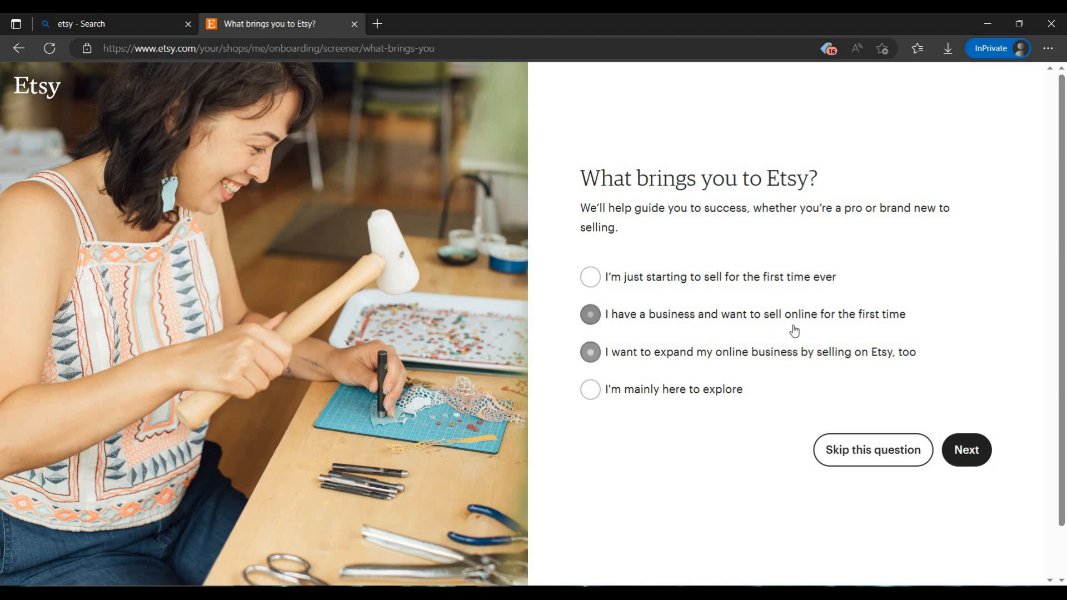
pyautogui.click(956, 448)
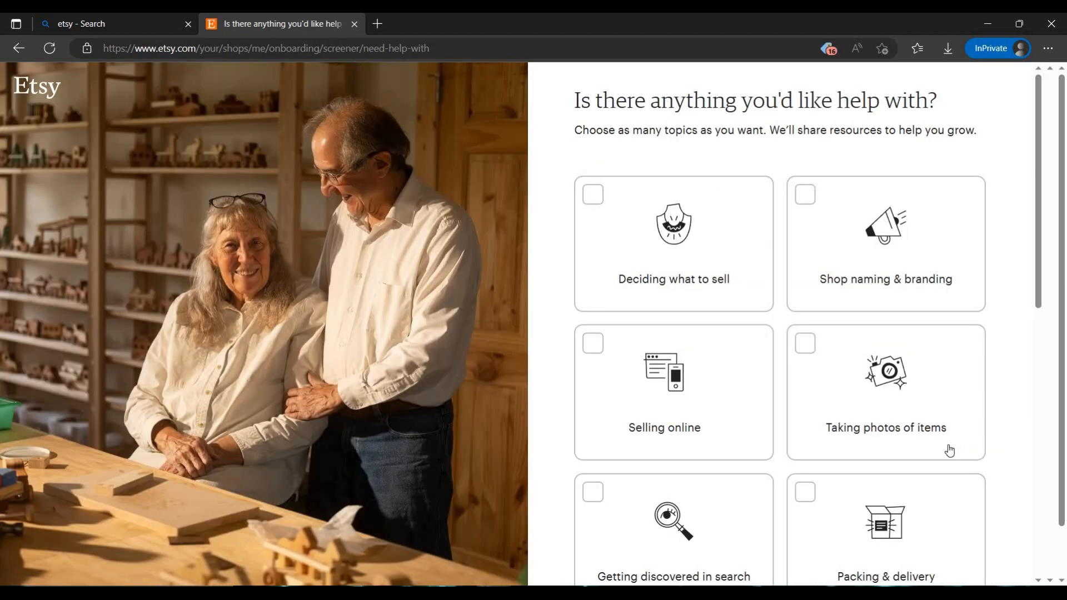
# Choose Deciding what to sell and Selling online as topics to get help with
pyautogui.scroll(-5, 719, 374)
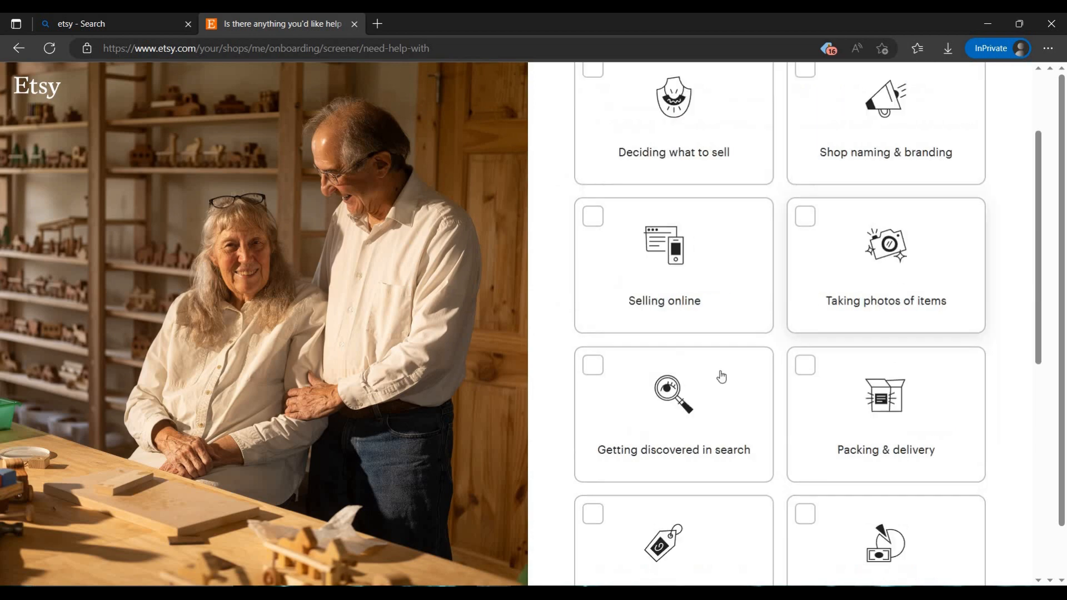
pyautogui.scroll(5, 771, 302)
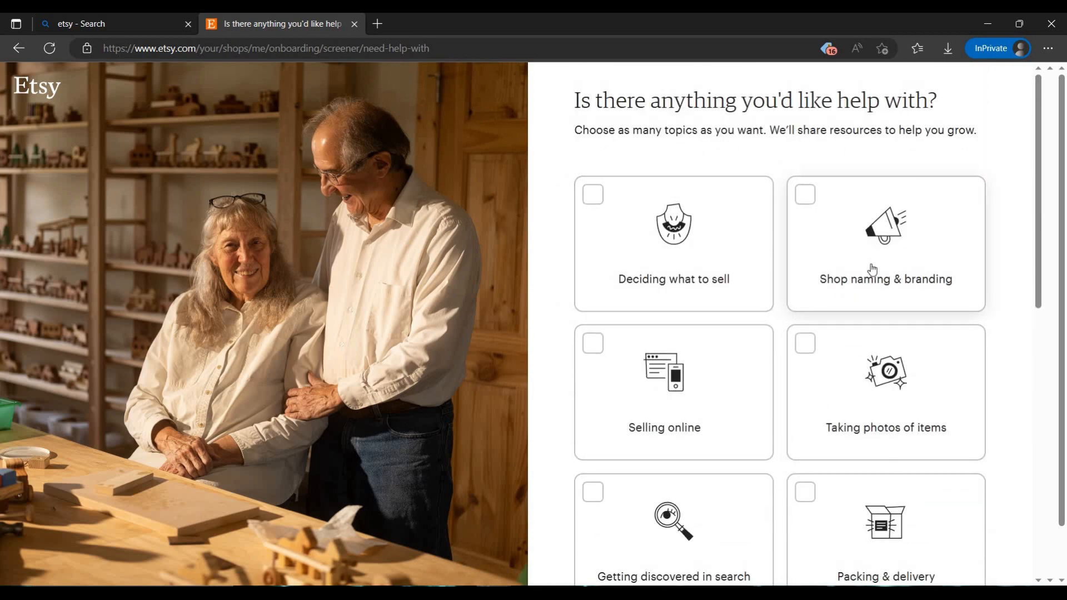
pyautogui.scroll(-4, 769, 281)
pyautogui.scroll(4, 745, 295)
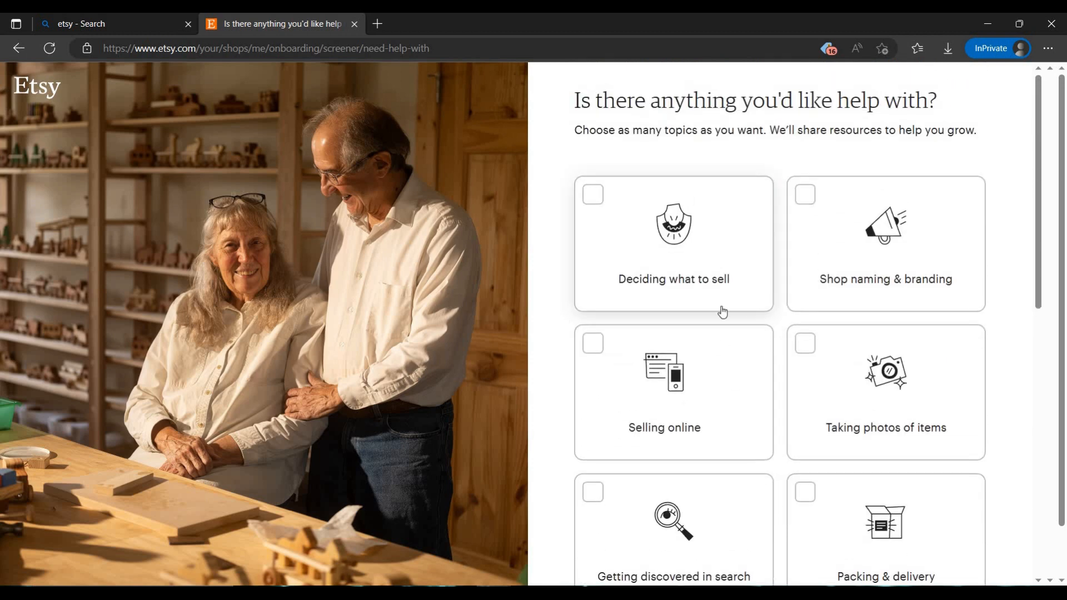
pyautogui.click(722, 305)
pyautogui.click(761, 378)
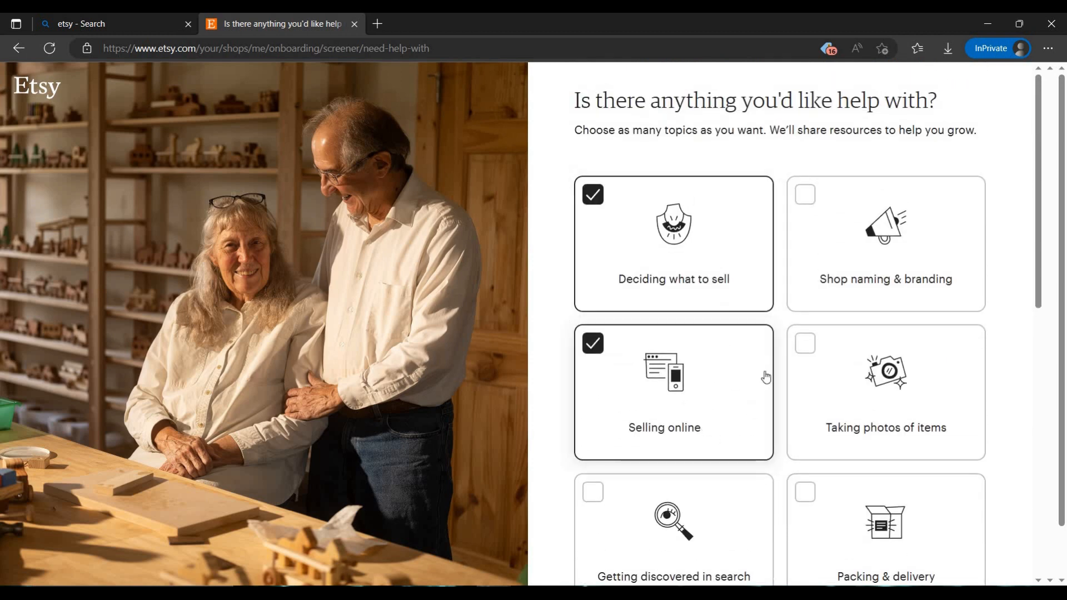
# Add Packing & delivery, Understanding finances & fees and Selling internationally as help topics, and continue
pyautogui.scroll(-4, 938, 376)
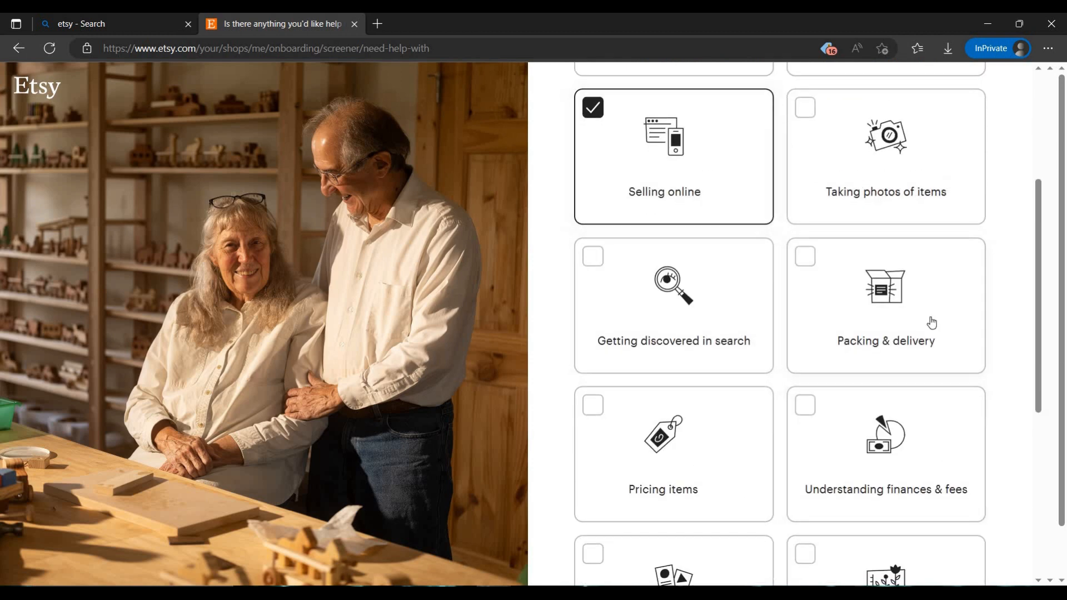
pyautogui.click(932, 340)
pyautogui.scroll(-3, 912, 309)
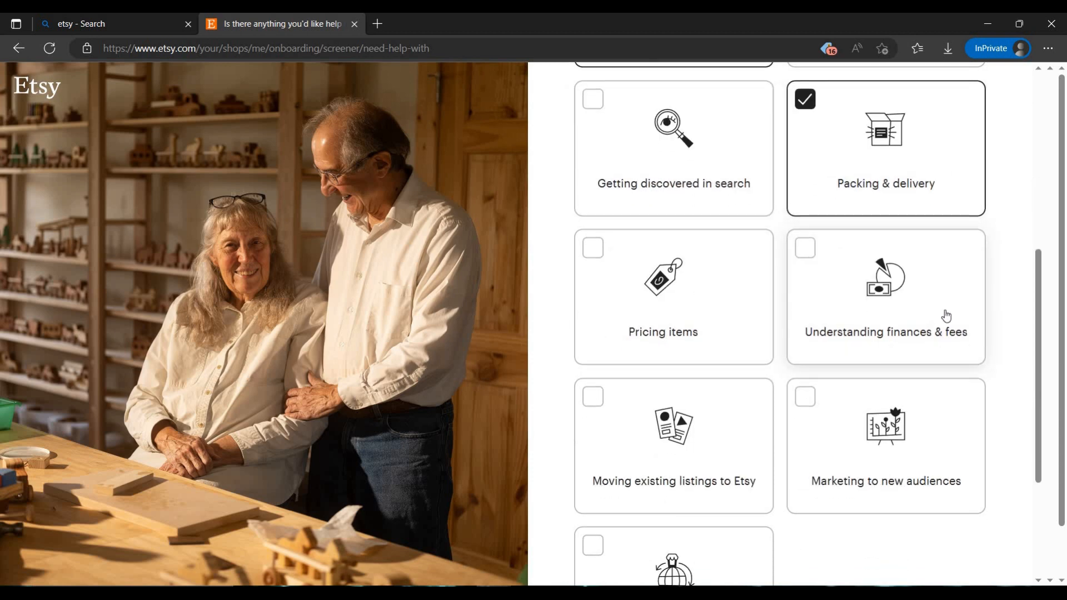
pyautogui.click(946, 316)
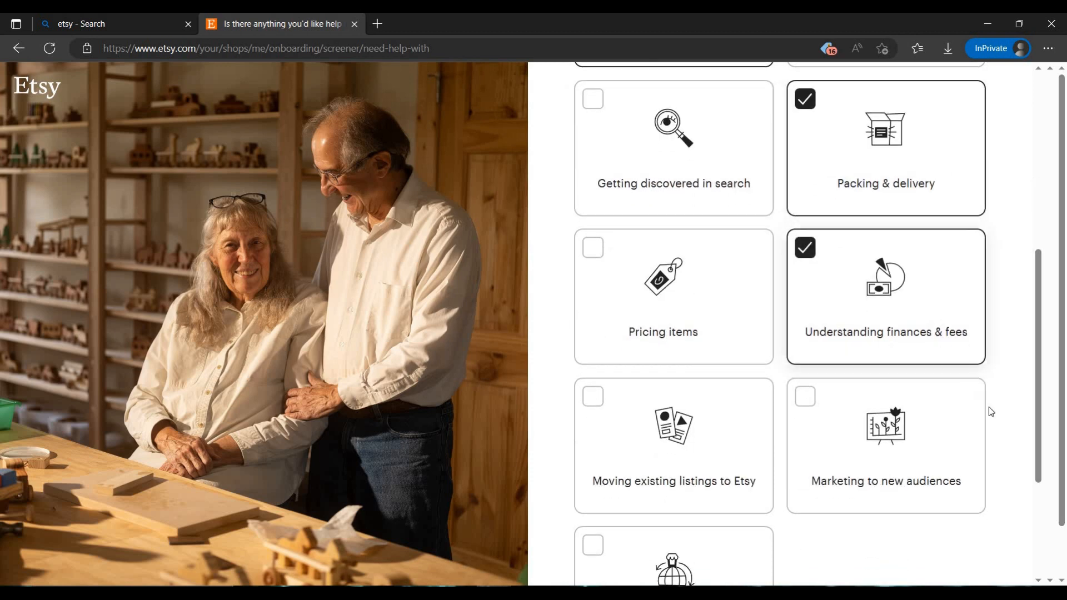
pyautogui.scroll(-3, 990, 411)
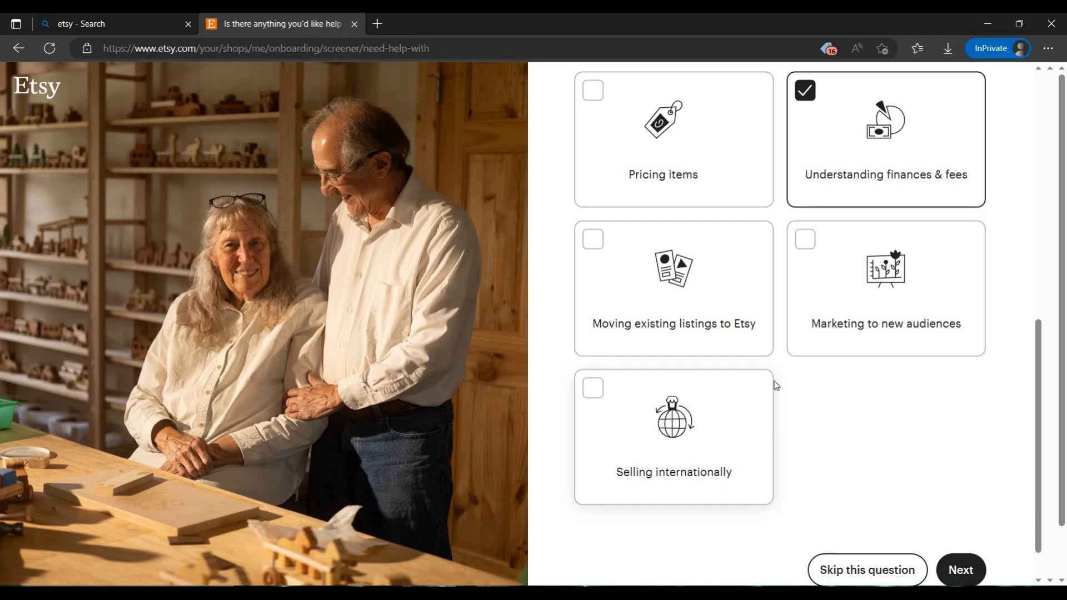
pyautogui.click(688, 443)
pyautogui.click(954, 568)
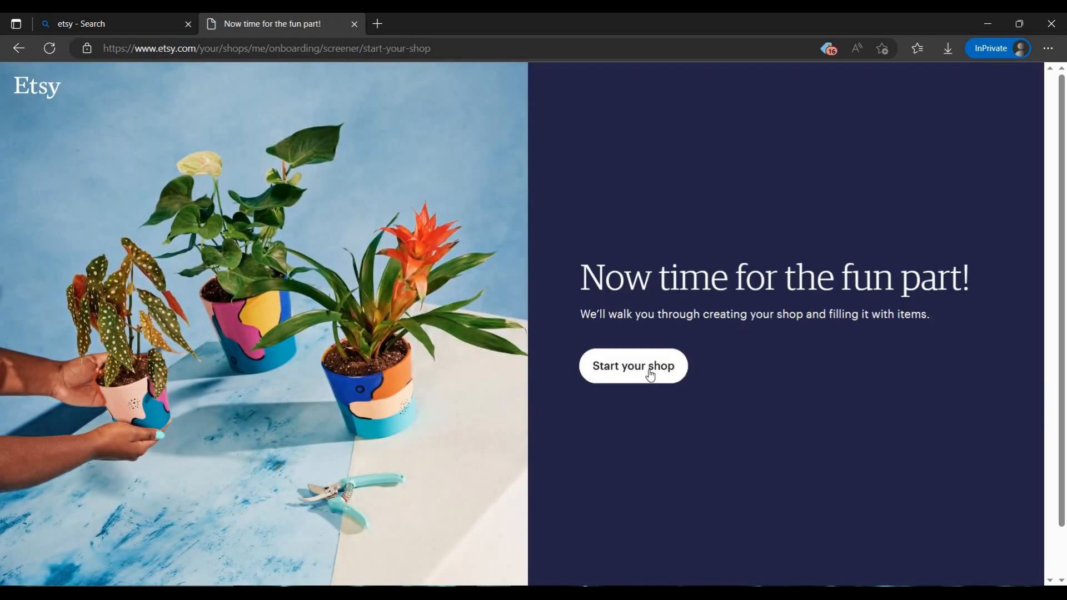
# Start the shop and save its preferences with Deutsch as language, India as country and Indian Rupee as currency
pyautogui.click(649, 373)
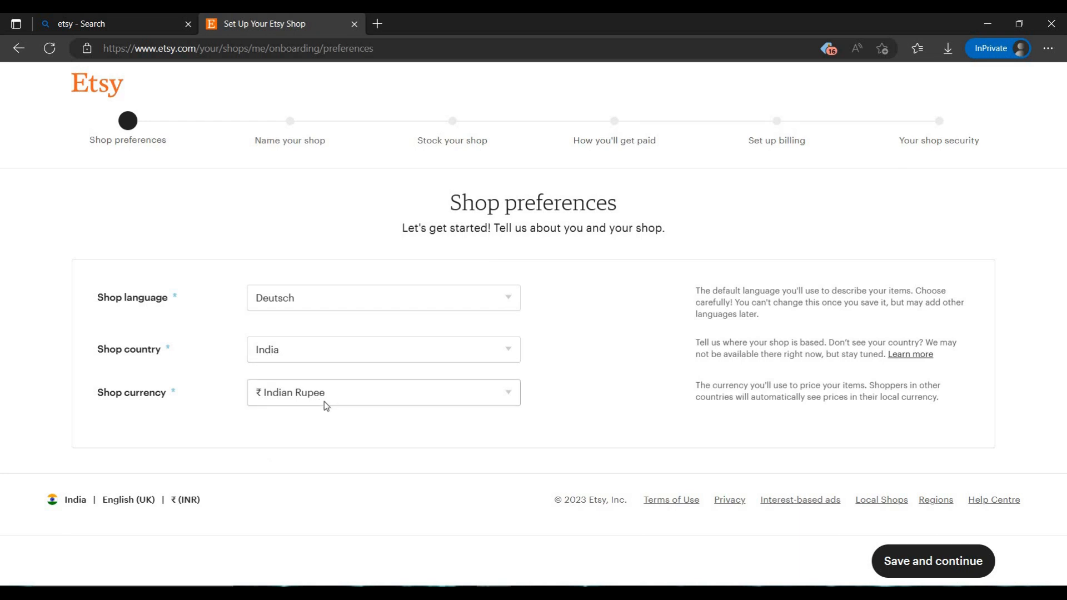
pyautogui.click(915, 565)
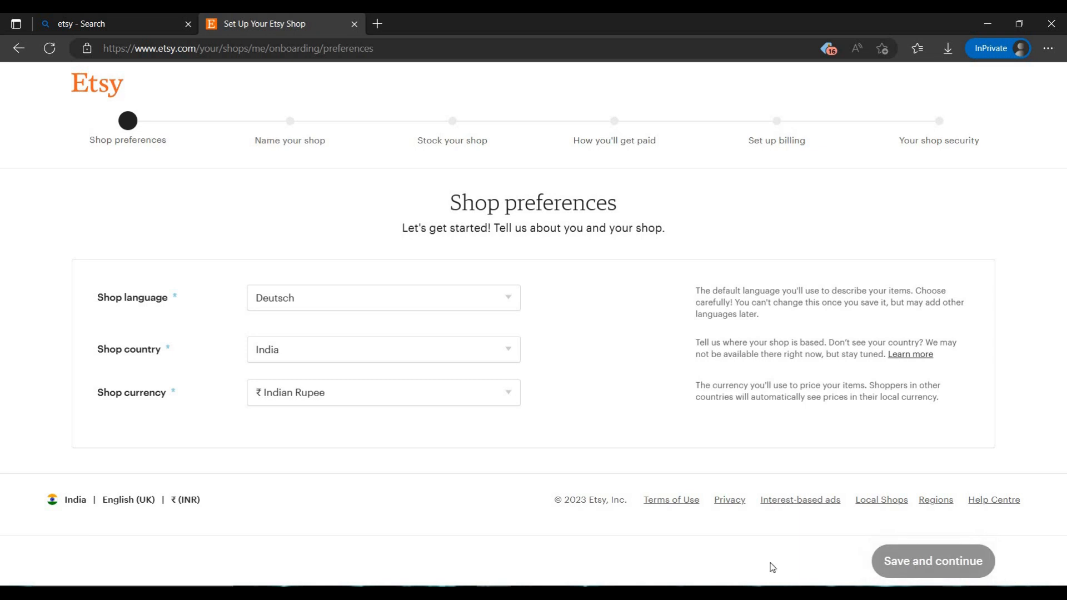
# Review the saved shop preferences, return to the shop naming stage and open the article with more naming tips
pyautogui.click(126, 143)
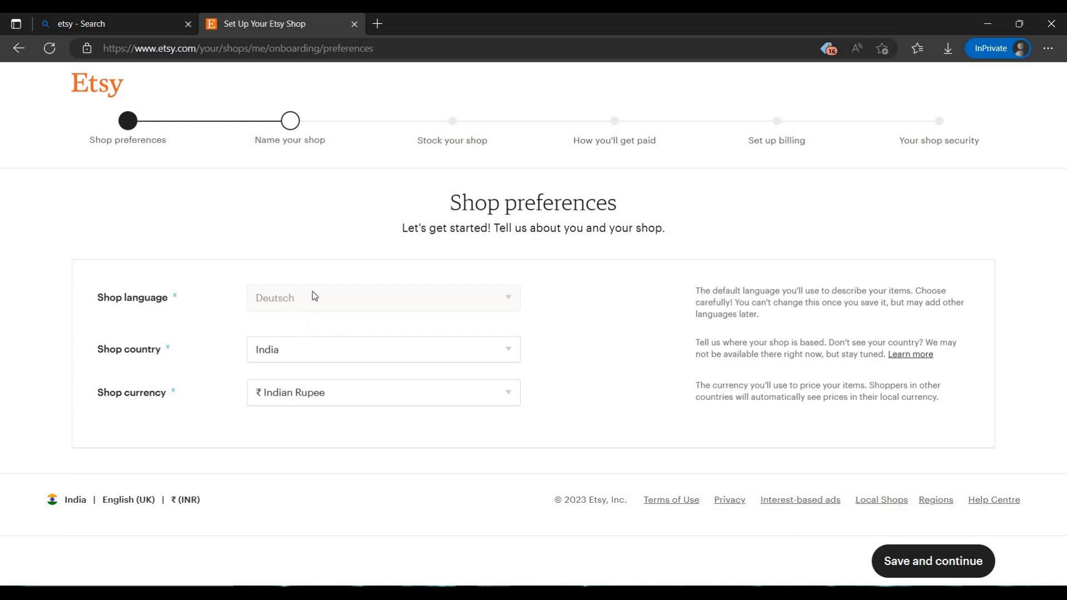
pyautogui.click(287, 144)
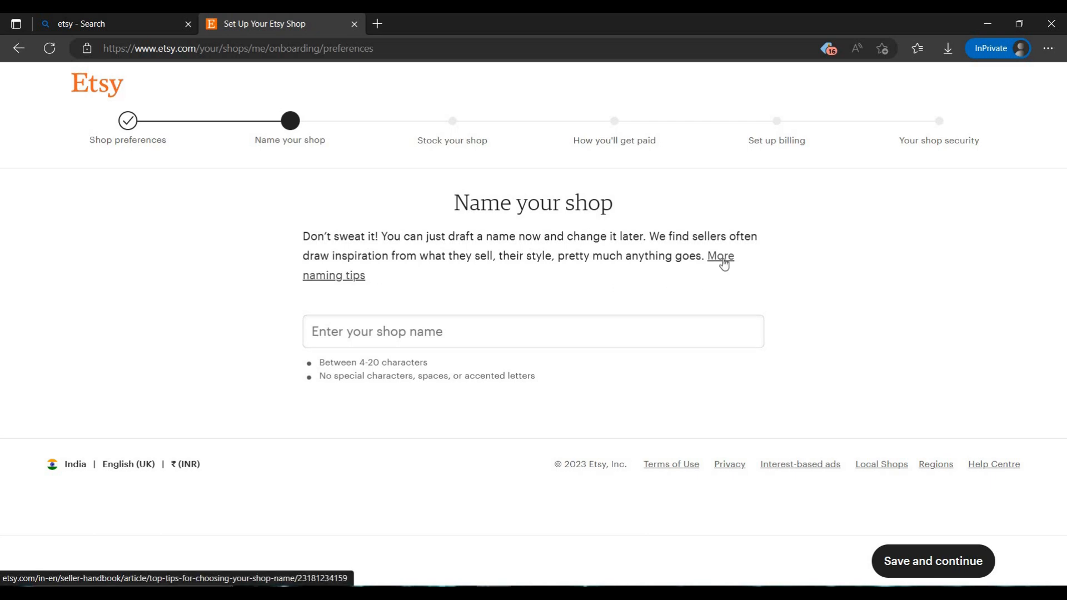
pyautogui.click(721, 257)
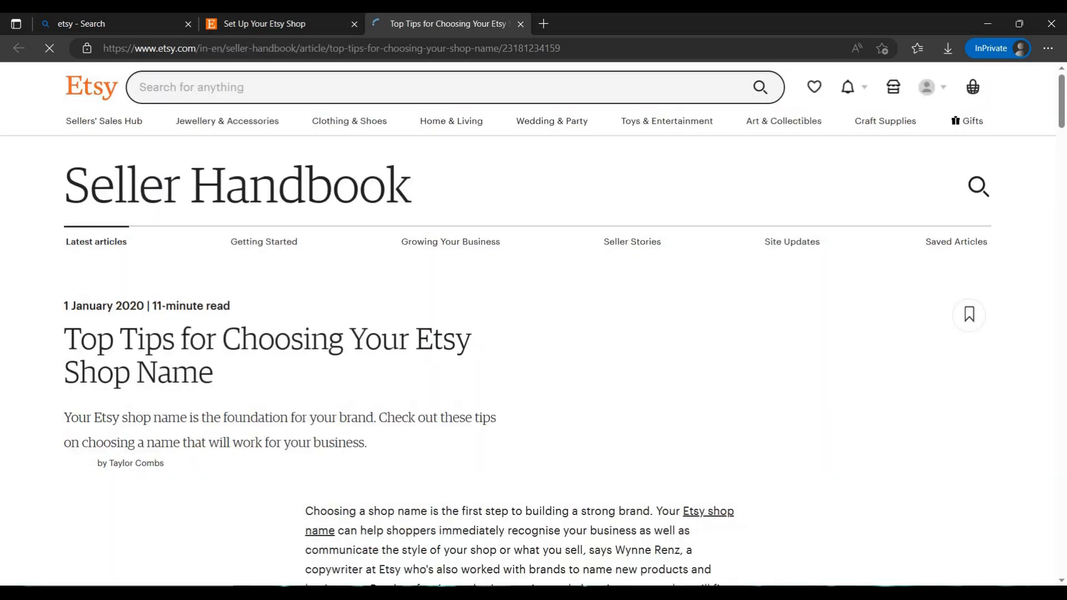
# Read through the shop naming article, covering the brainstorming ideas, name availability checks and tips for a memorable name
pyautogui.scroll(-15, 383, 389)
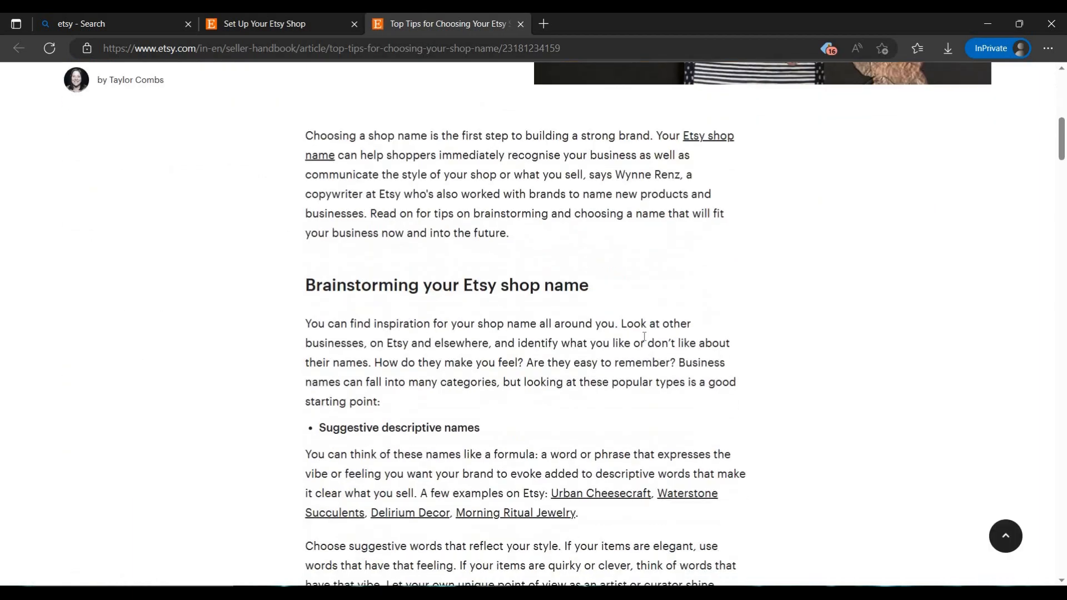
pyautogui.scroll(-7, 556, 364)
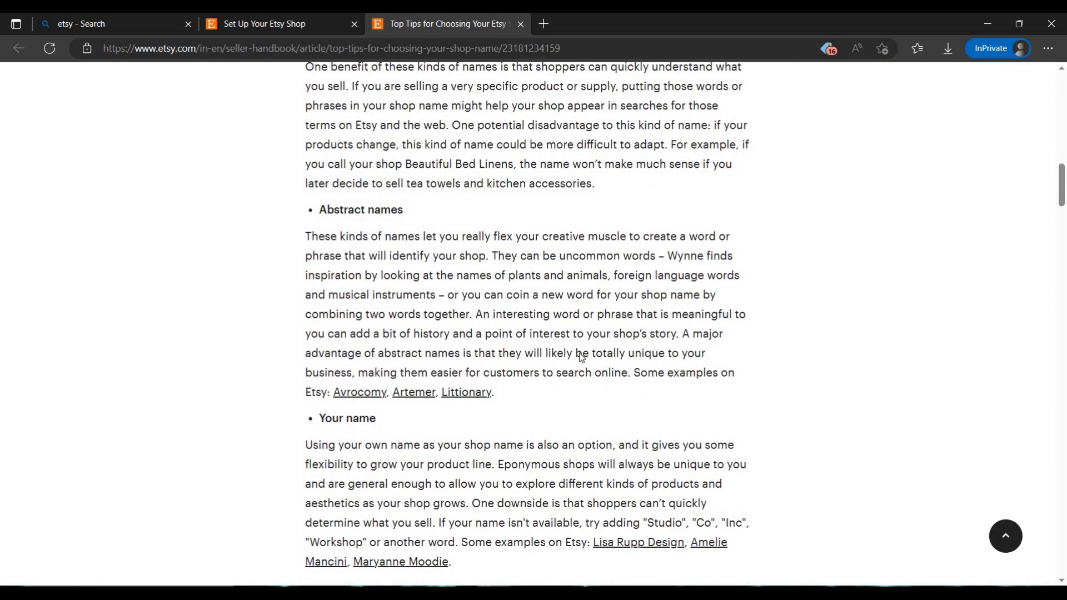
pyautogui.scroll(-15, 590, 339)
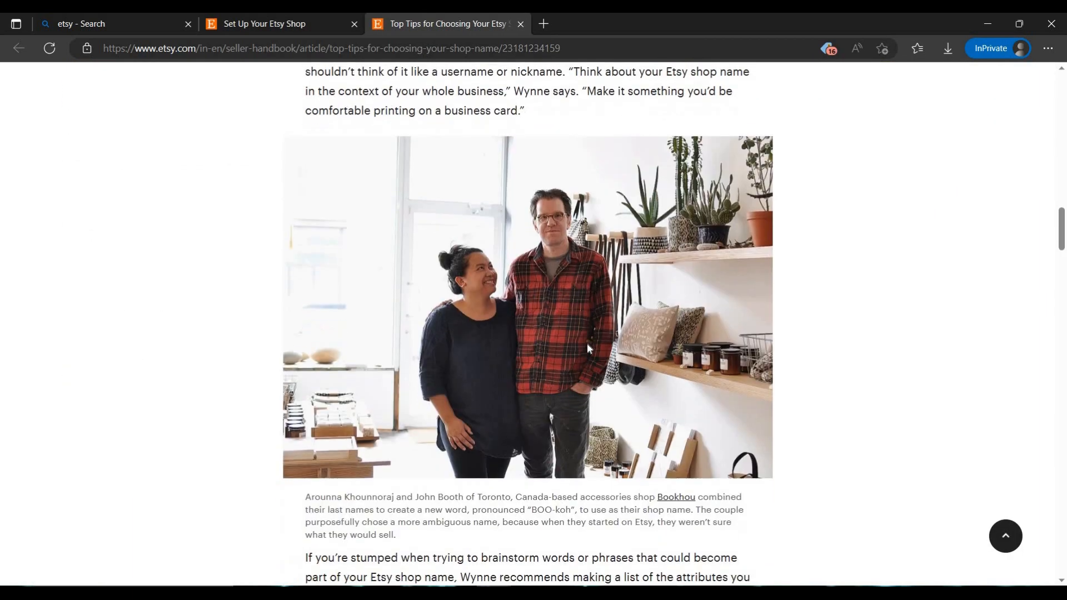
pyautogui.scroll(-20, 586, 348)
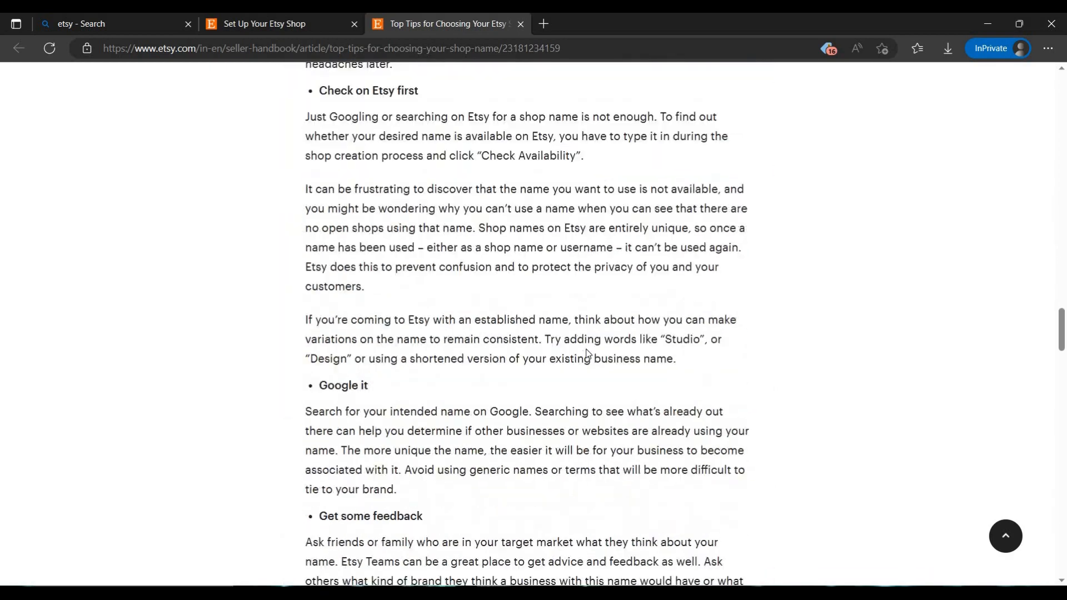
pyautogui.scroll(4, 587, 354)
pyautogui.scroll(-20, 587, 353)
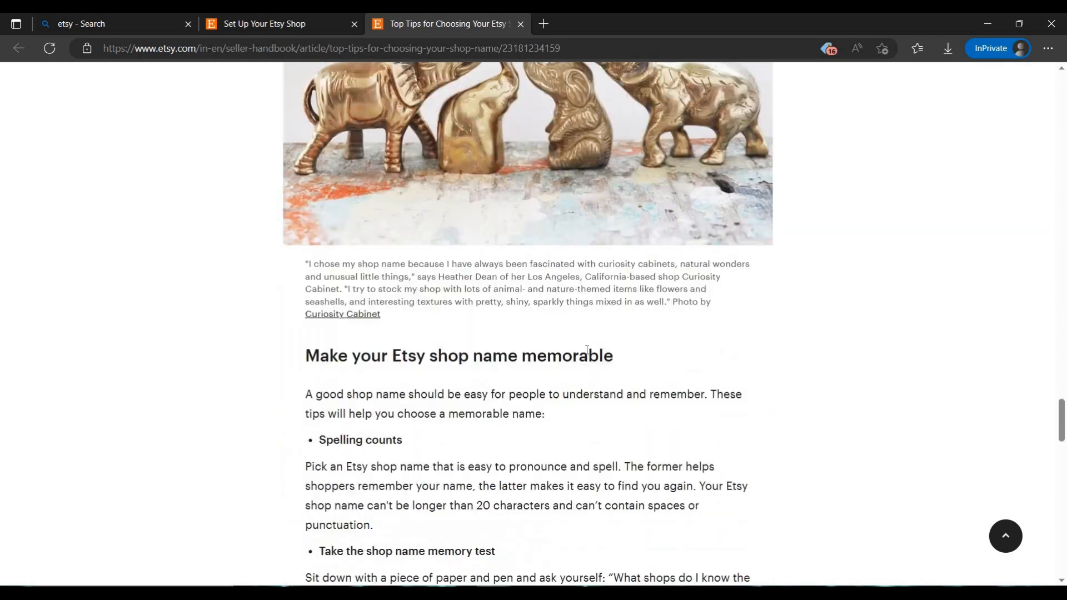
pyautogui.scroll(20, 586, 350)
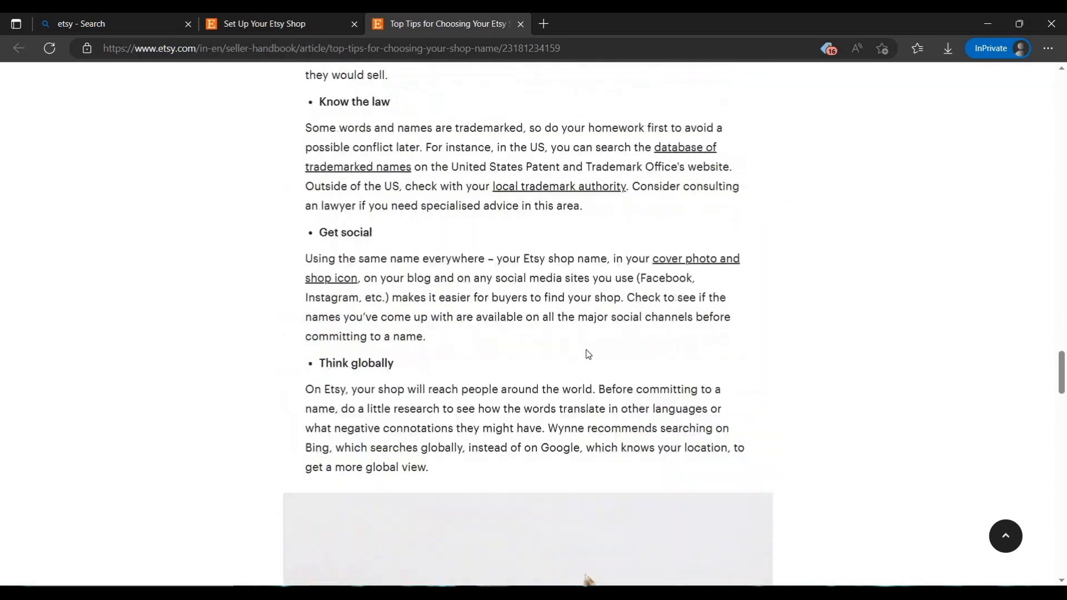
pyautogui.scroll(20, 587, 345)
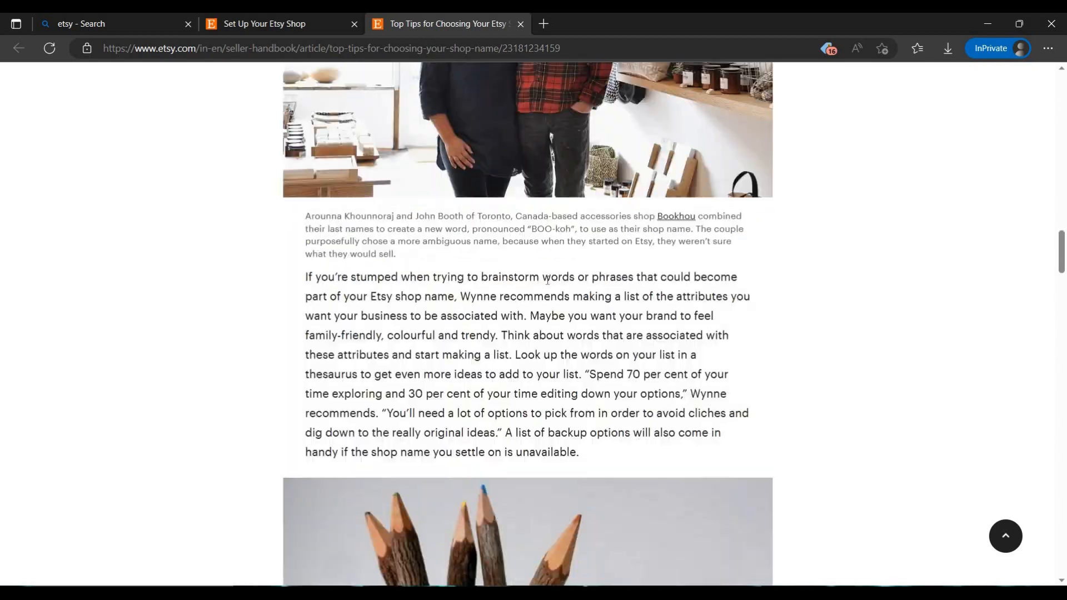
pyautogui.scroll(20, 550, 325)
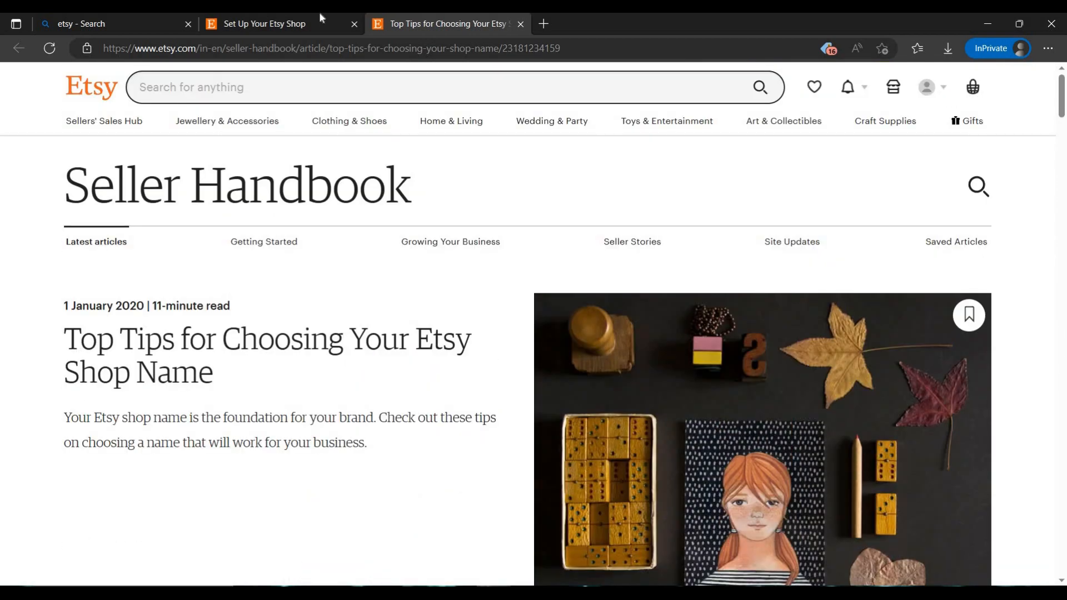
# Return to the shop setup page and enter smart as the shop name
pyautogui.click(313, 16)
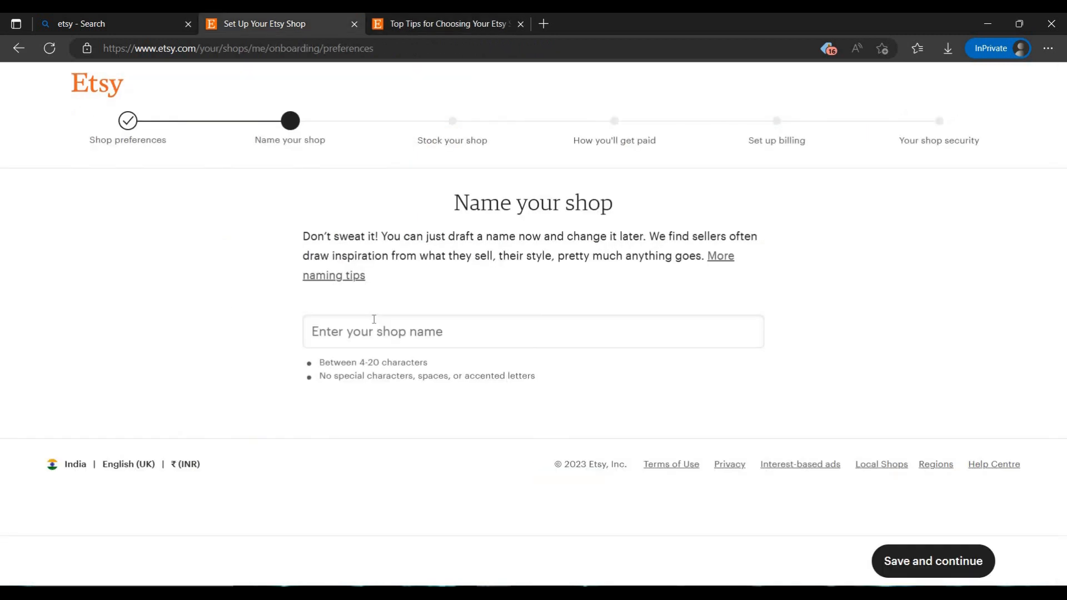
pyautogui.click(415, 349)
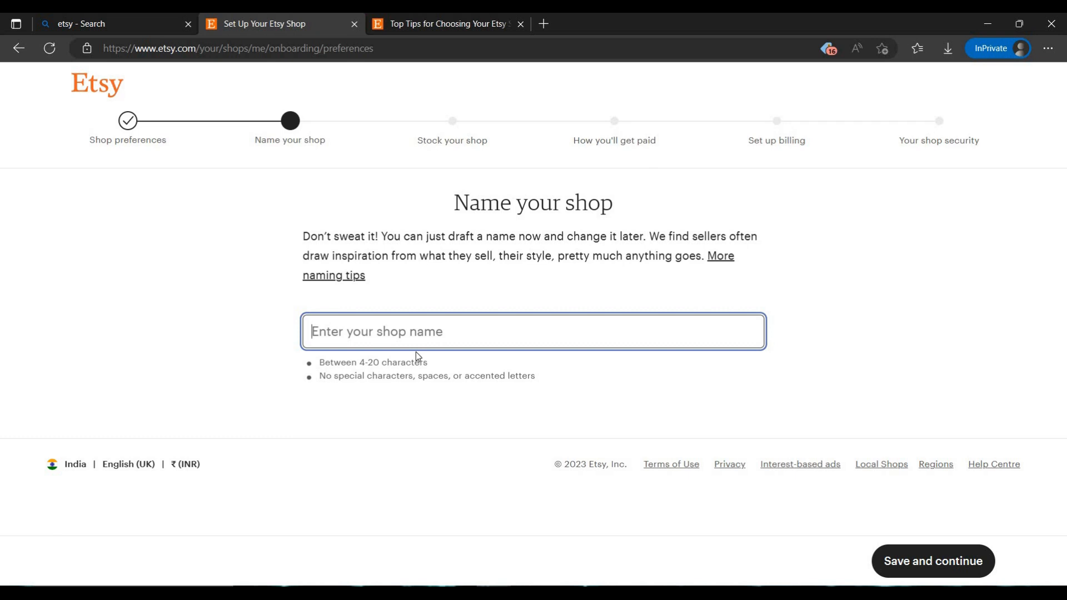
pyautogui.write('s')
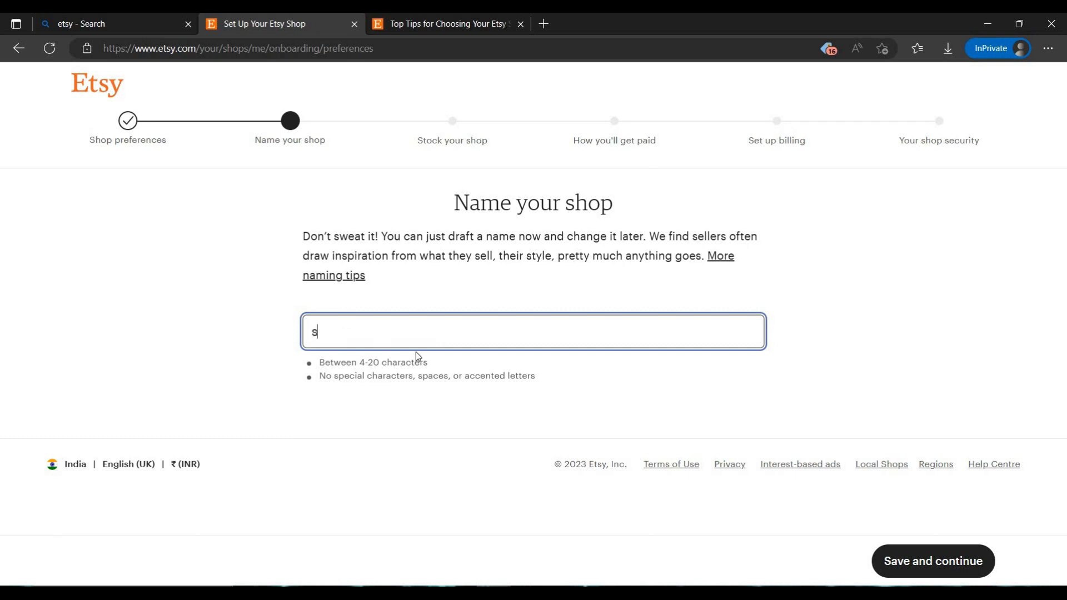
pyautogui.write('mart')
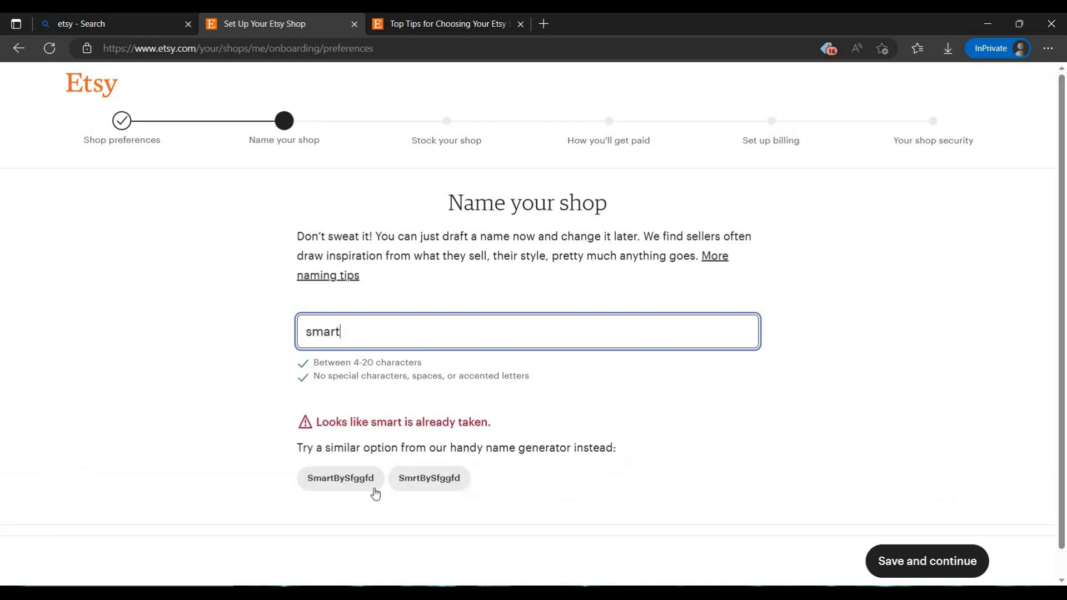
# Pick the suggested name SmartBySfggfd, shorten it to SmartBySfgg, and save the shop name to continue
pyautogui.click(375, 493)
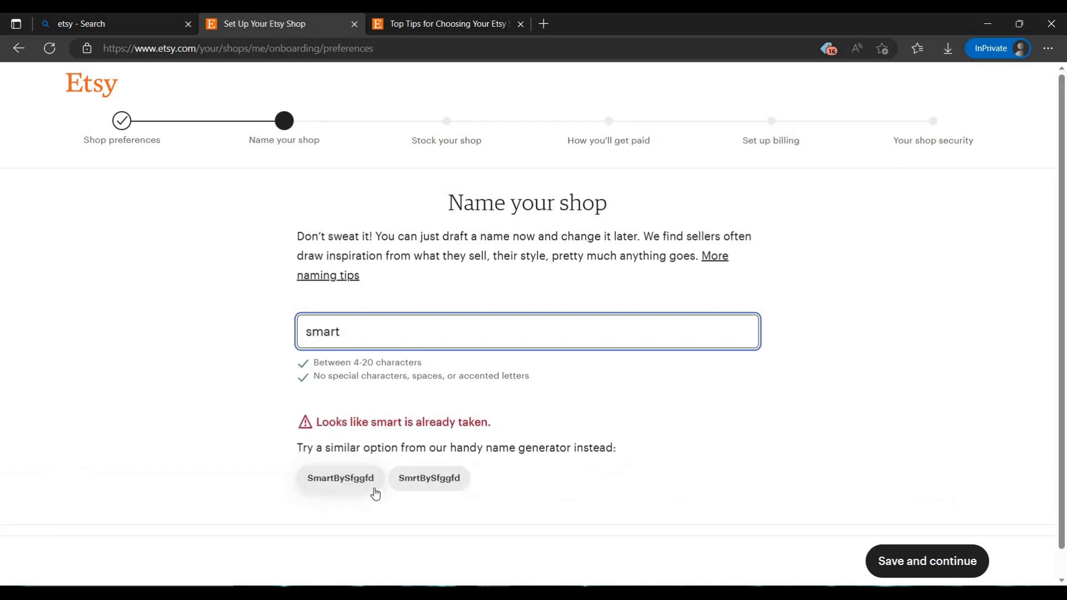
pyautogui.doubleClick(482, 334)
pyautogui.click(482, 333)
pyautogui.press('BackSpace')
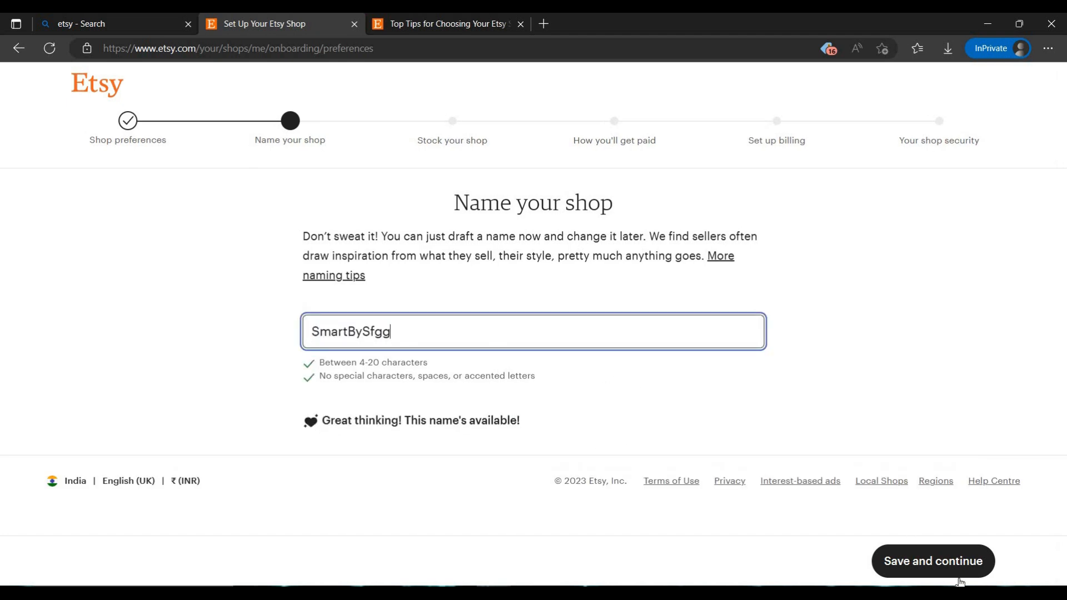
pyautogui.click(947, 562)
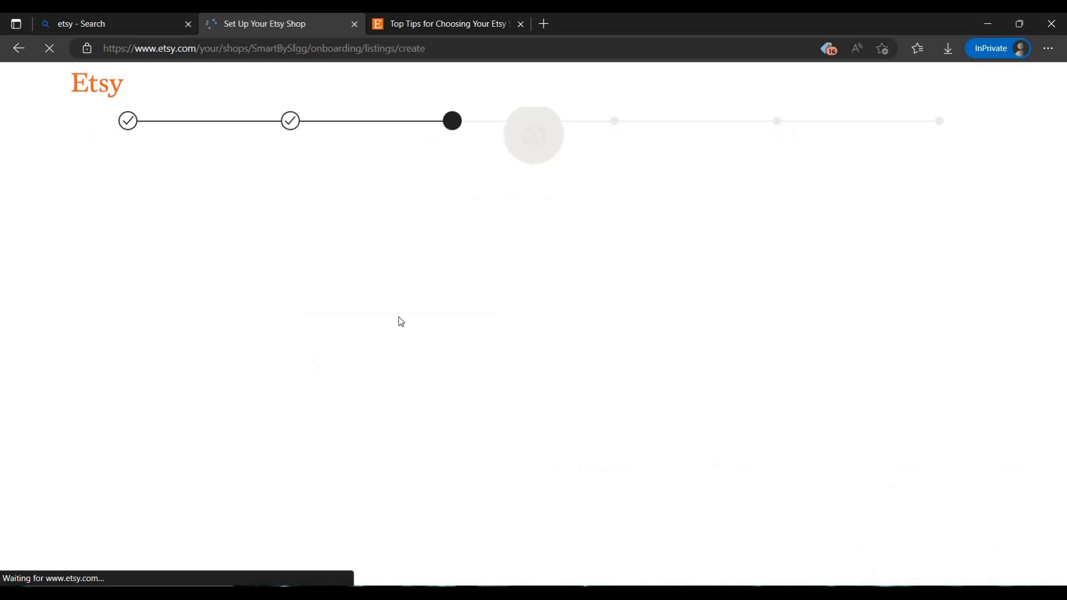
pyautogui.scroll(-4, 638, 441)
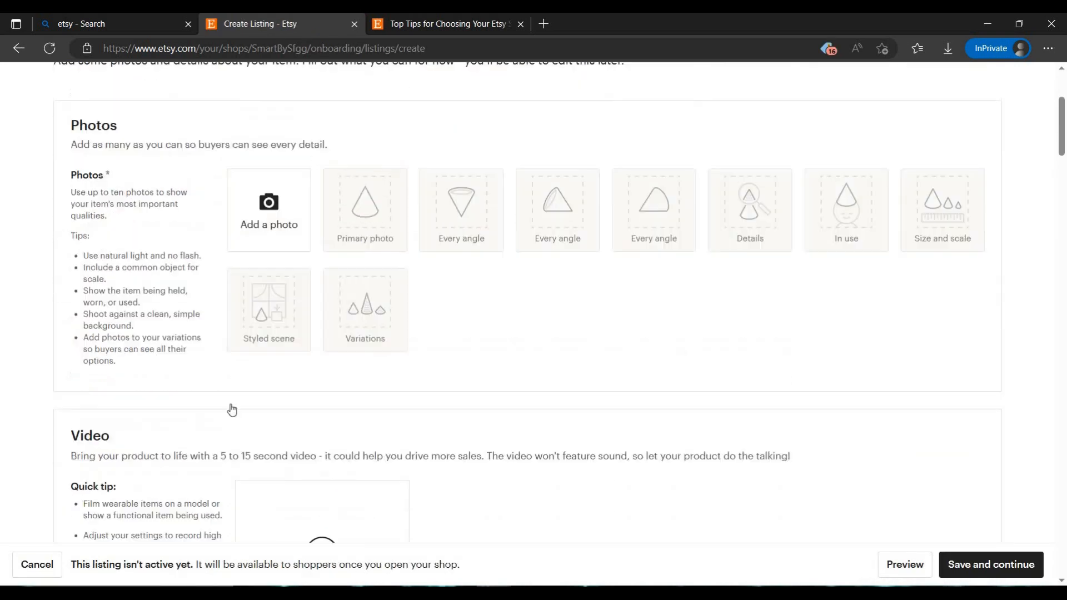
pyautogui.scroll(4, 232, 409)
pyautogui.scroll(-4, 359, 389)
pyautogui.scroll(4, 311, 411)
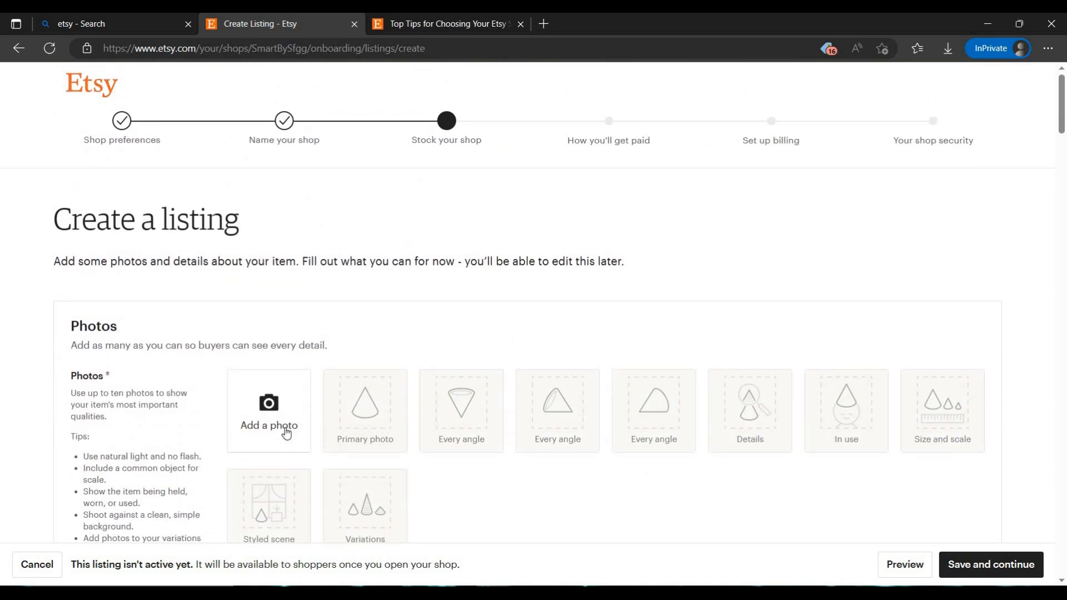
pyautogui.click(287, 432)
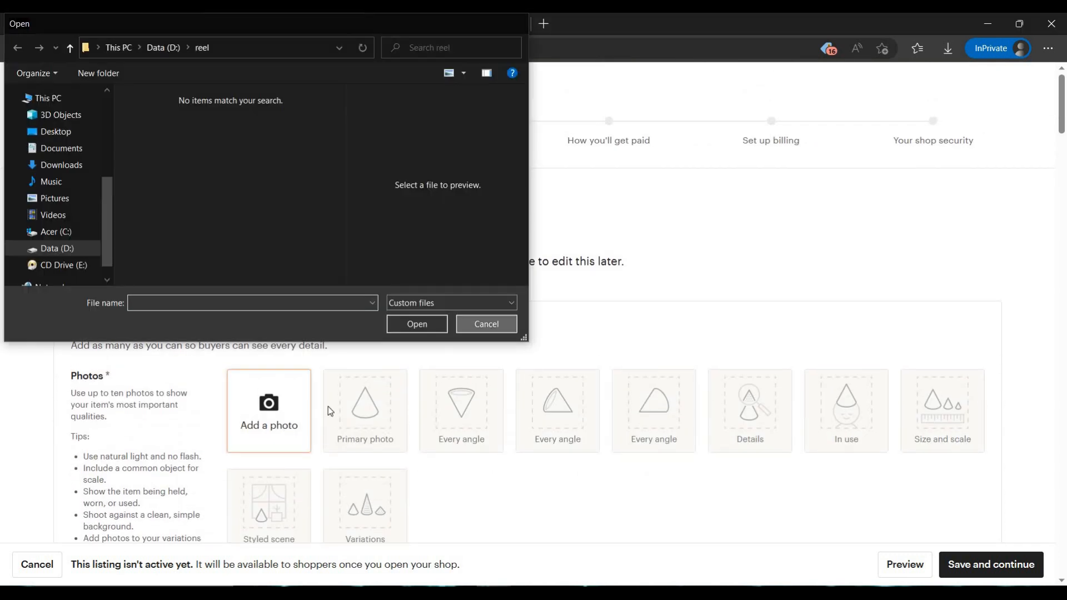
pyautogui.click(486, 324)
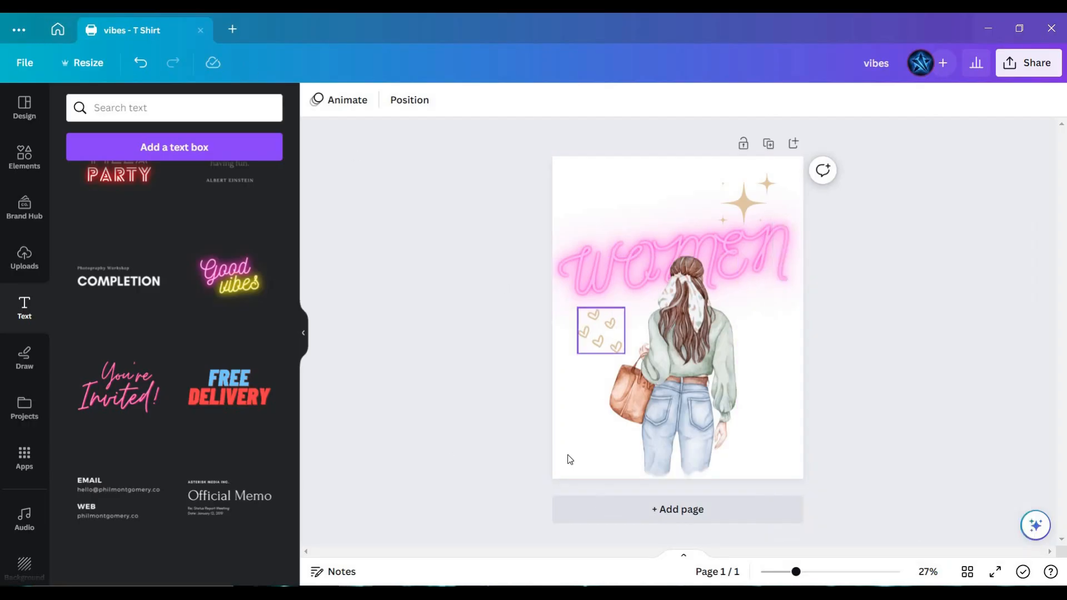
# In Canva, search the templates for "t shirt" and open the Black and Straw Be Brave Quote T-Shirt template for customizing
pyautogui.click(64, 35)
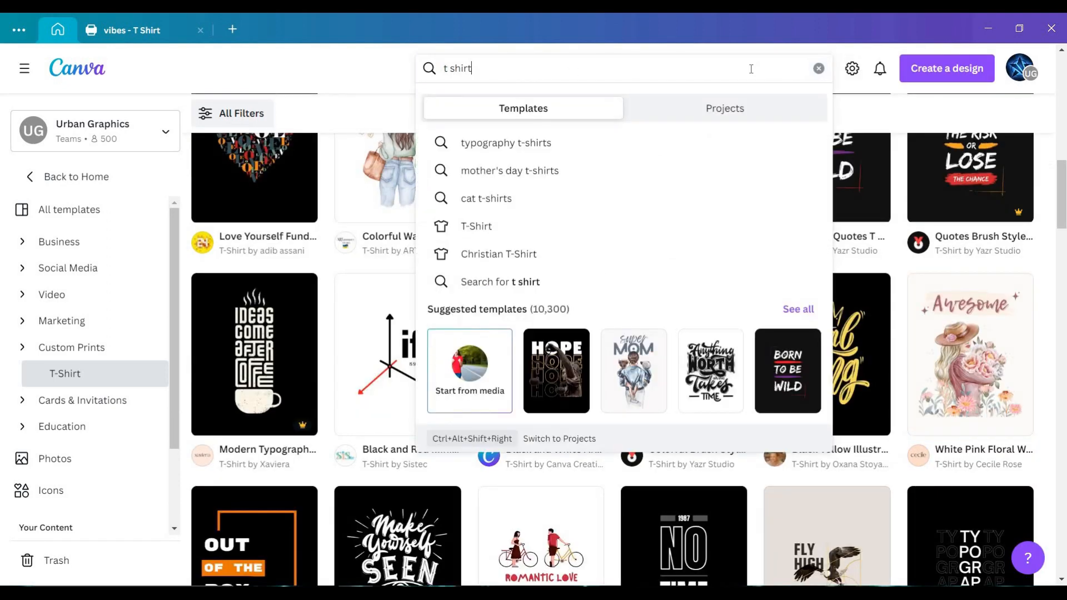
pyautogui.press('Return')
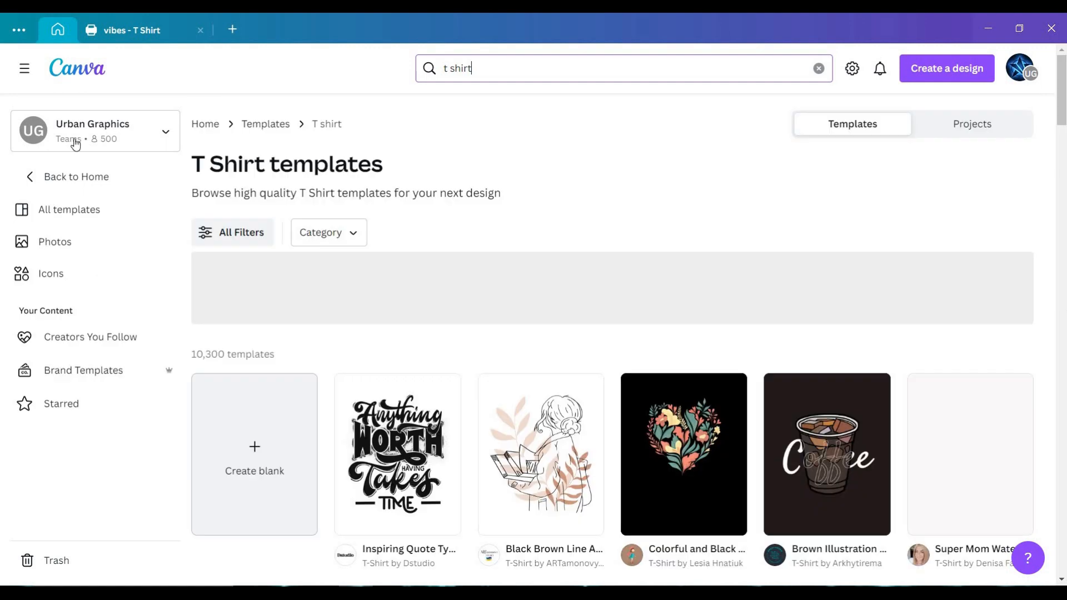
pyautogui.scroll(-5, 552, 210)
pyautogui.scroll(-6, 612, 326)
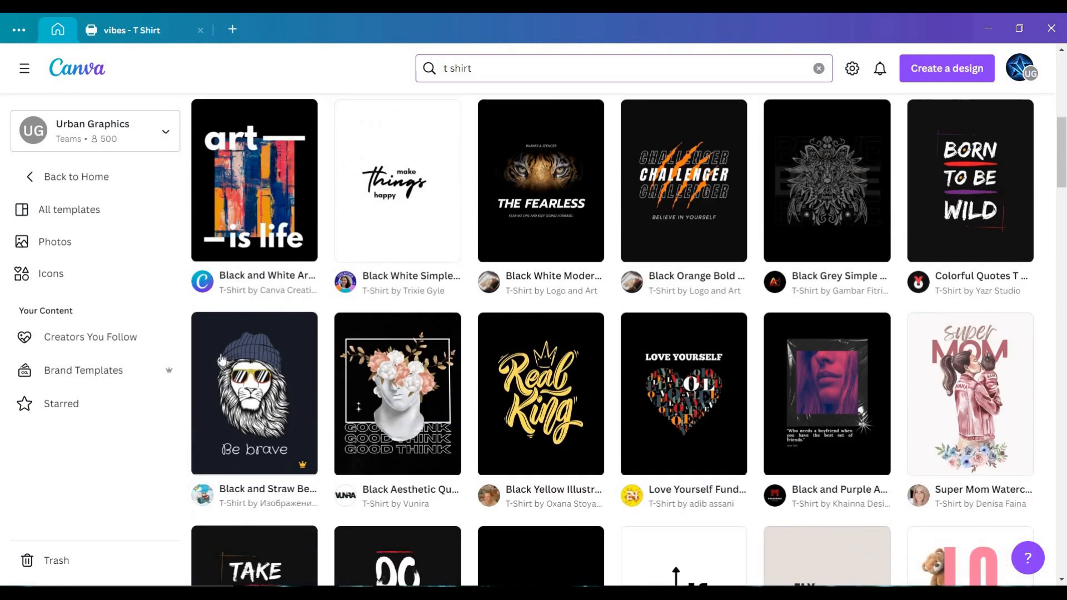
pyautogui.click(300, 321)
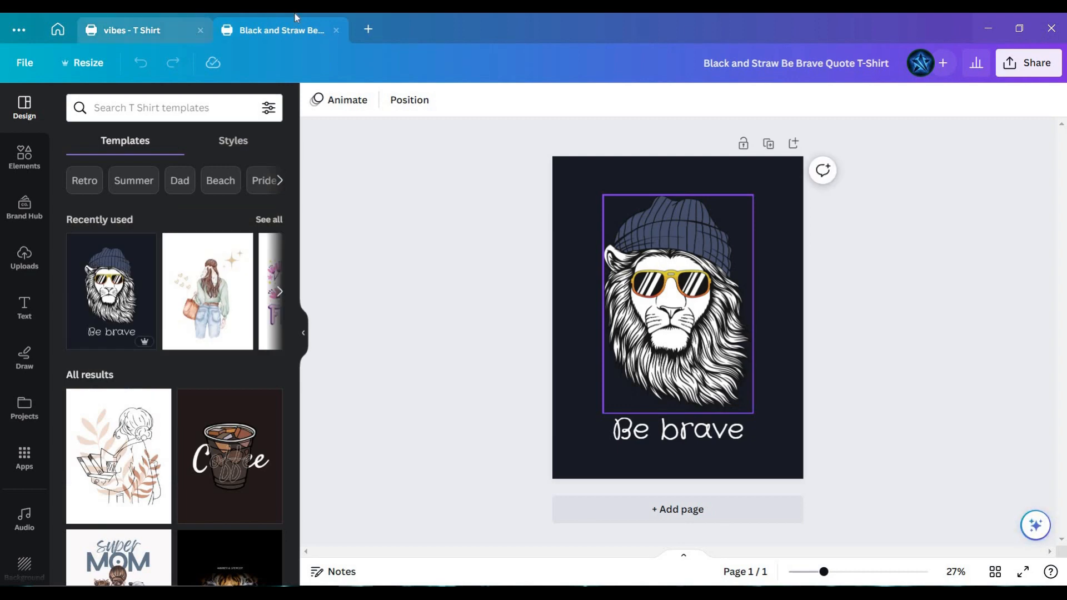
# Close the Be Brave design and its template preview, browse more T-shirt templates, and return to the vibes design
pyautogui.click(337, 30)
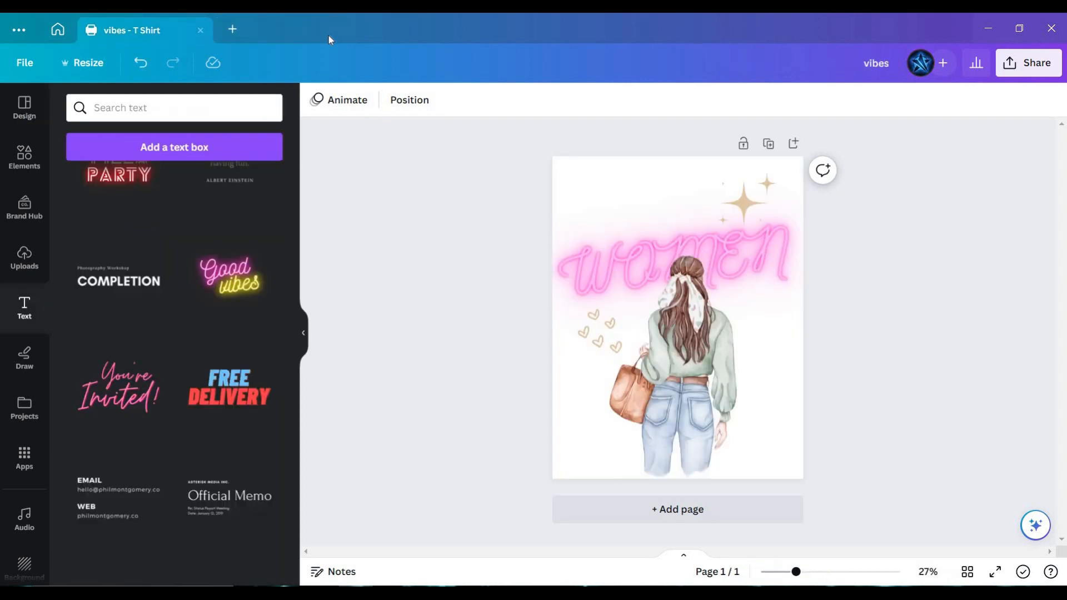
pyautogui.click(63, 25)
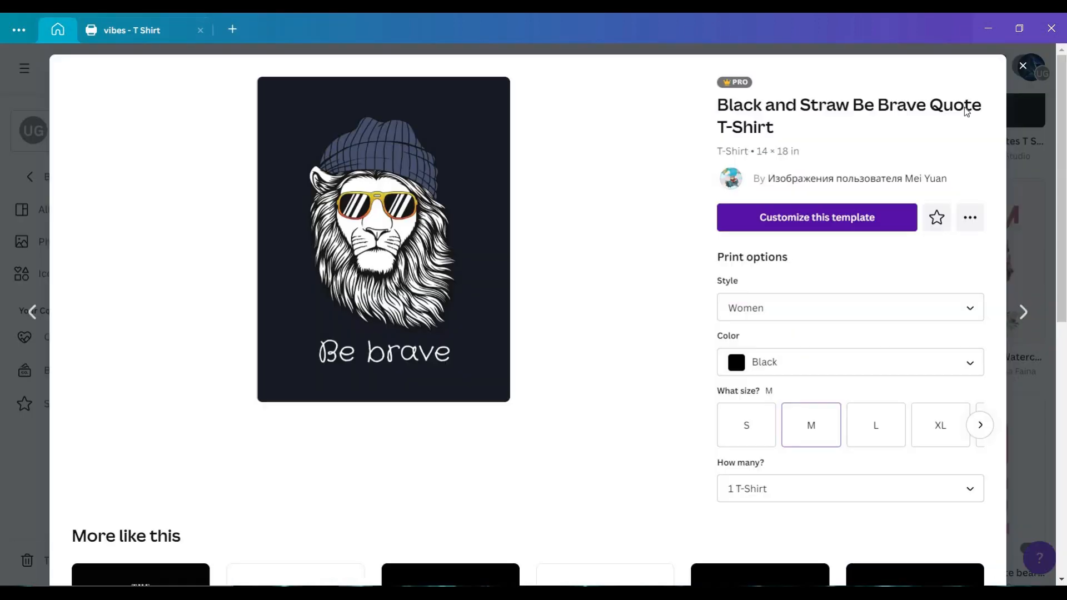
pyautogui.click(1021, 73)
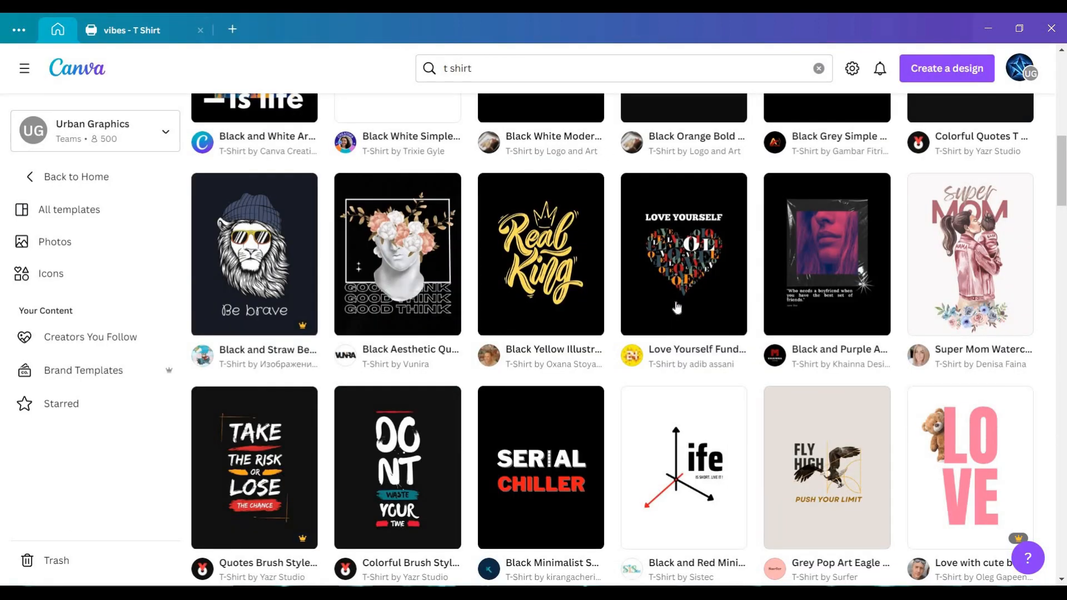
pyautogui.scroll(-5, 676, 307)
pyautogui.scroll(4, 867, 265)
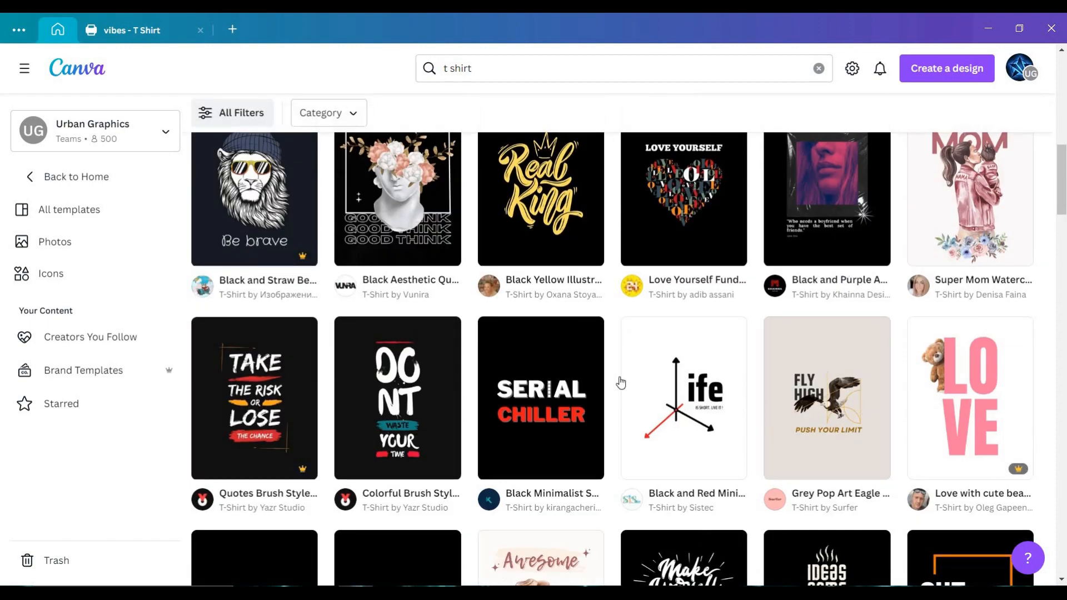
pyautogui.scroll(10, 522, 405)
pyautogui.click(171, 20)
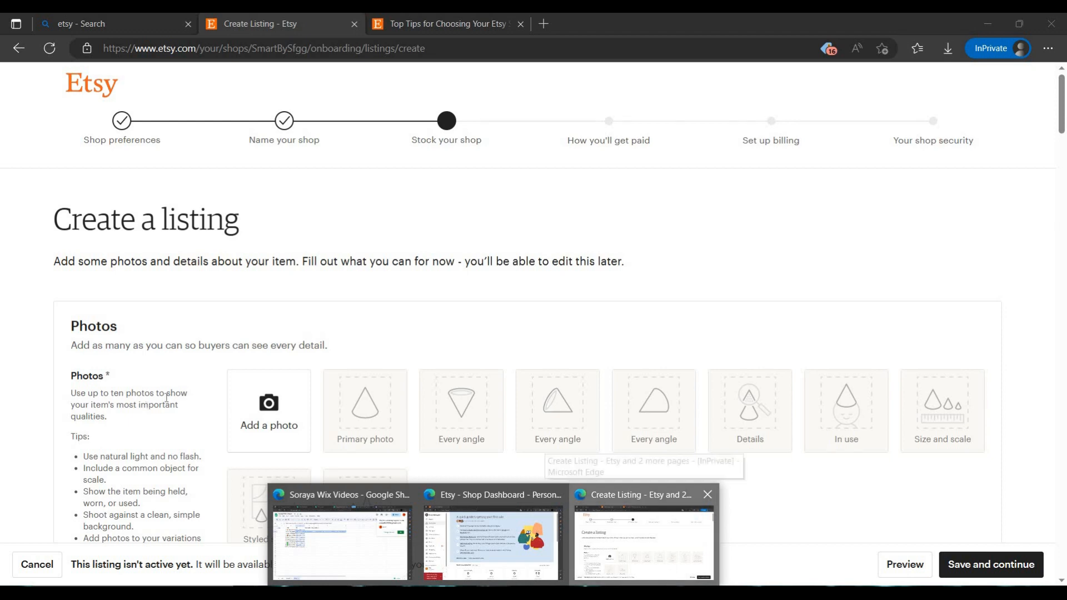
# Switch back to the Etsy listing in Edge and add the SAMPLE image from Downloads as its first photo
pyautogui.click(670, 562)
pyautogui.click(299, 407)
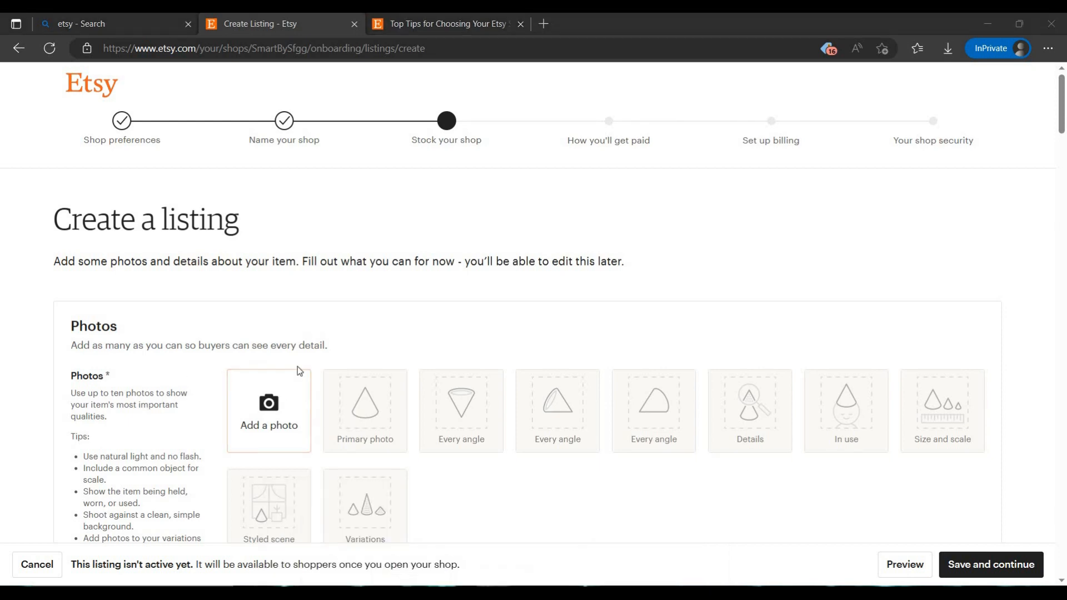
pyautogui.scroll(5, 69, 160)
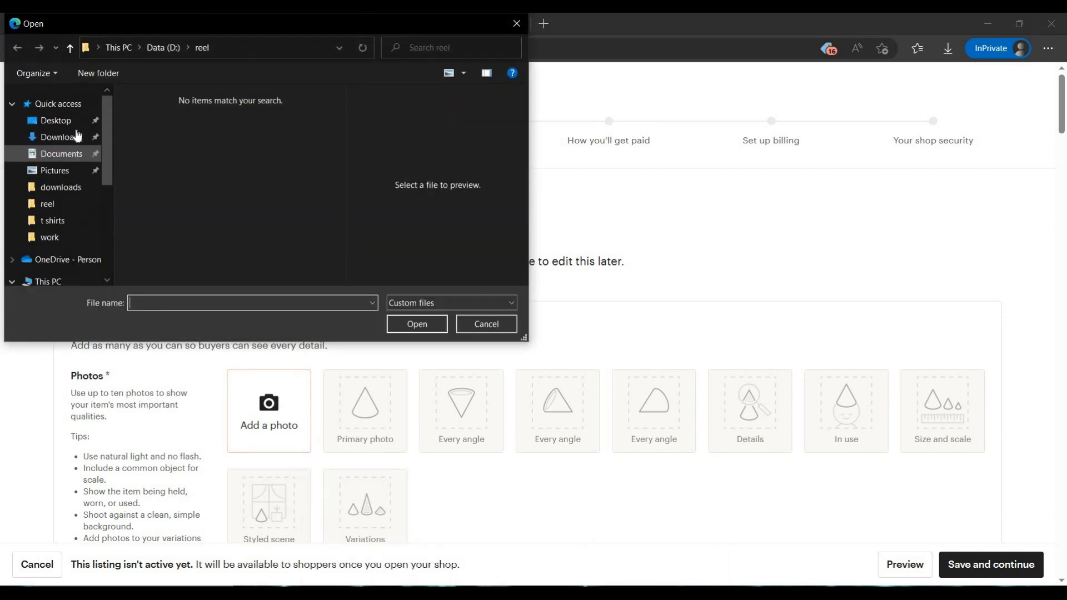
pyautogui.click(75, 137)
pyautogui.click(233, 130)
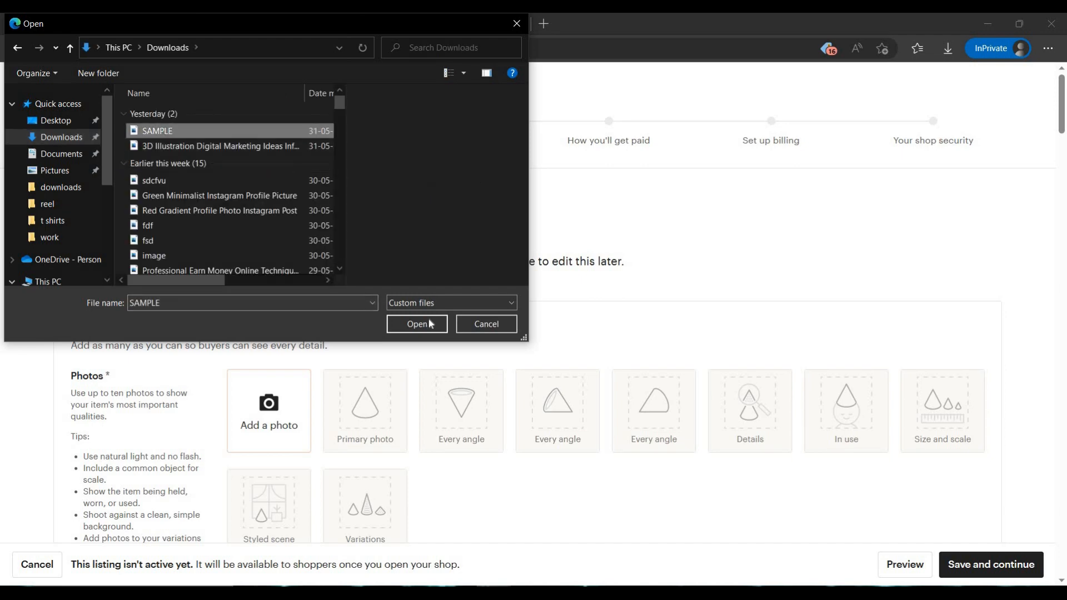
pyautogui.click(428, 324)
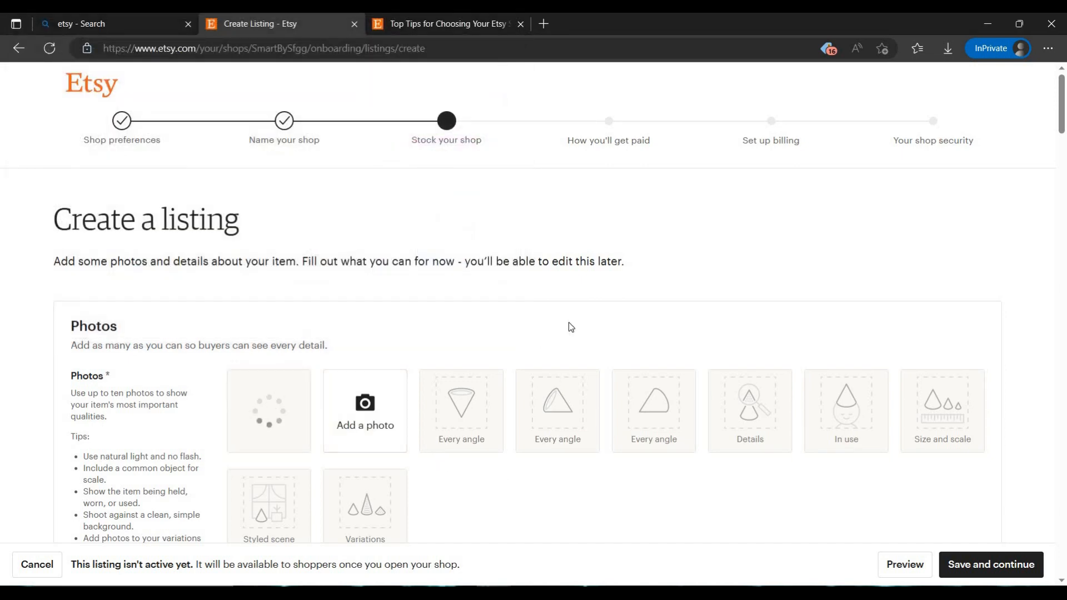
# Set the listing's title to "Women T-shirt" in the listing details
pyautogui.scroll(-14, 429, 348)
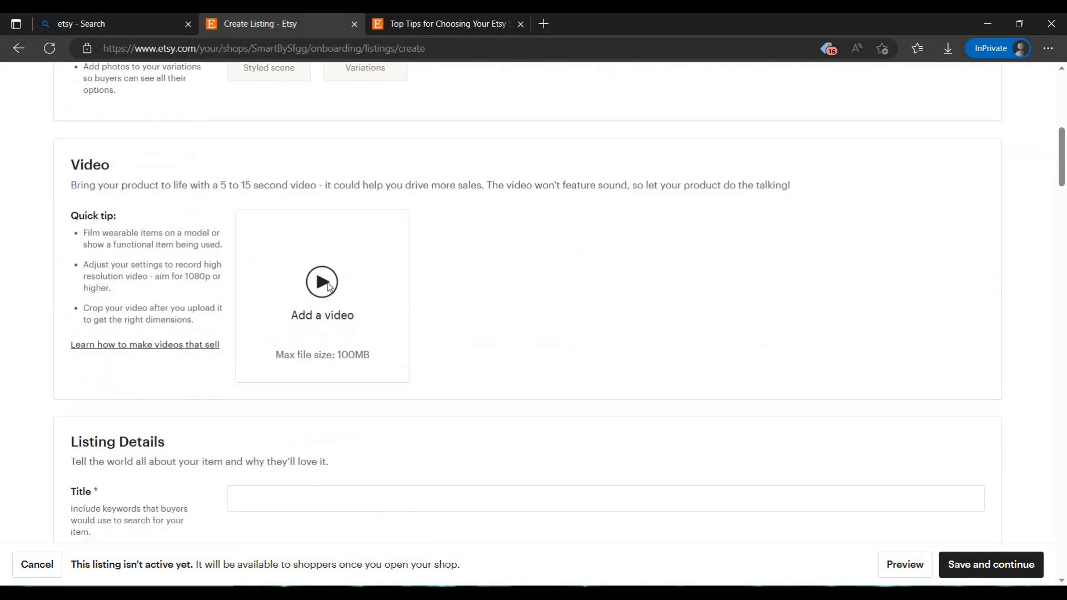
pyautogui.click(280, 186)
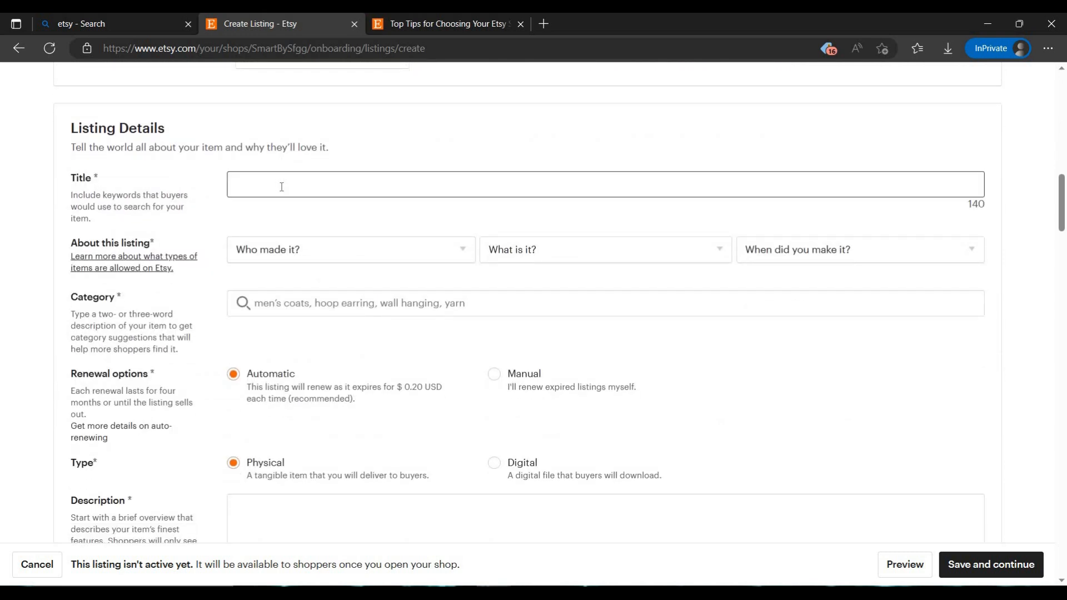
pyautogui.write('Wome')
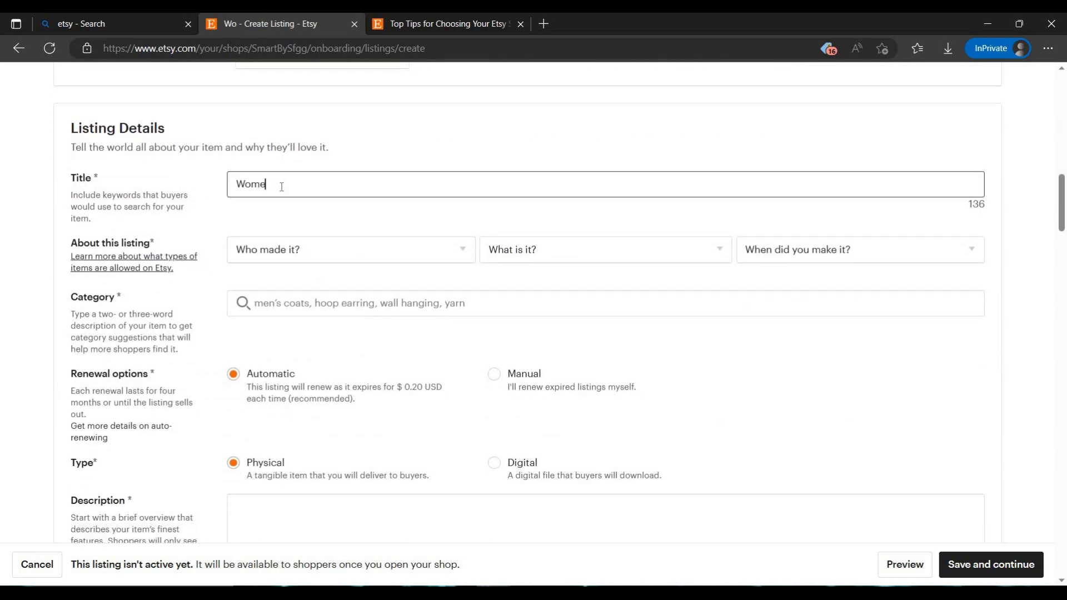
pyautogui.write('n t')
pyautogui.write('T')
pyautogui.write('-shirt')
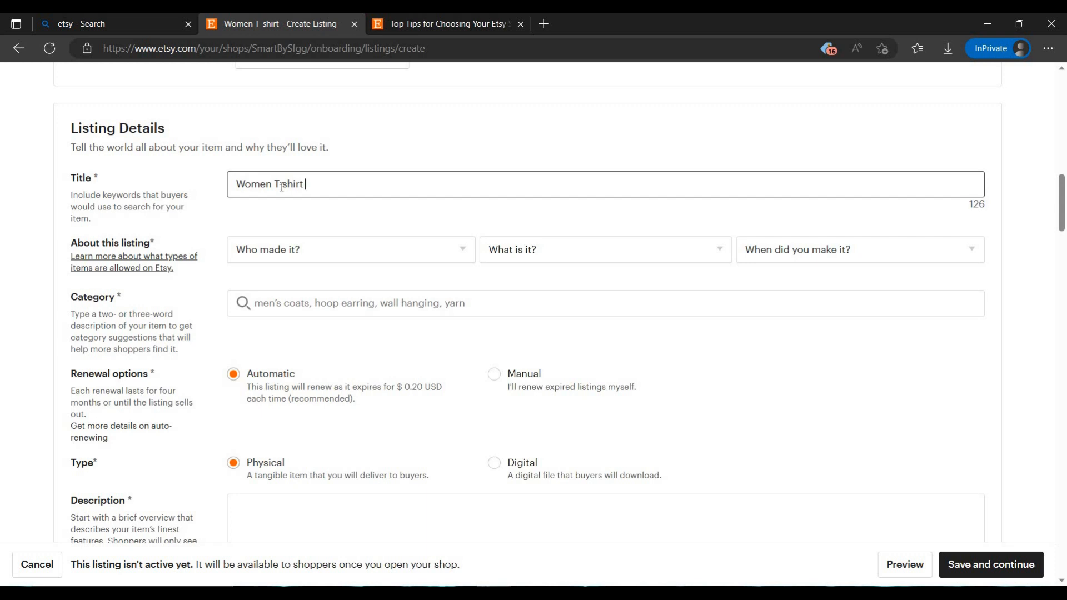
pyautogui.write(' ewith')
# Extend the listing's title to read "Women T-shirt with love"
pyautogui.press('BackSpace')
pyautogui.press('BackSpace')
pyautogui.press('BackSpace')
pyautogui.press('BackSpace')
pyautogui.press('BackSpace')
pyautogui.press('BackSpace')
pyautogui.write('with')
pyautogui.press('BackSpace')
pyautogui.write('love')
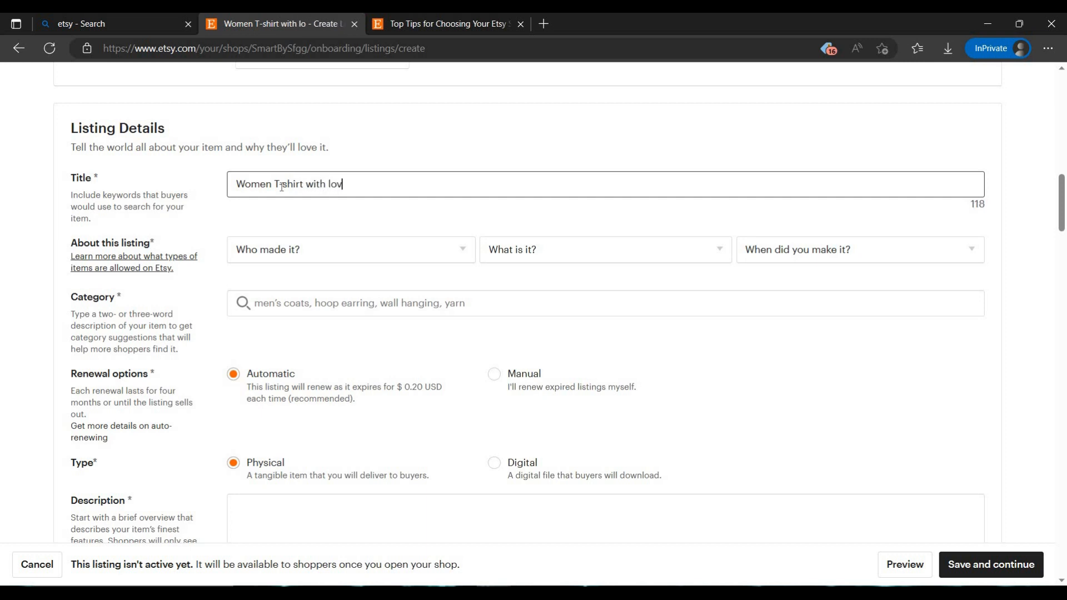
# Describe the item as made by "I did", as "A finished product", and as made in 2020 - 2023
pyautogui.click(307, 258)
pyautogui.click(292, 296)
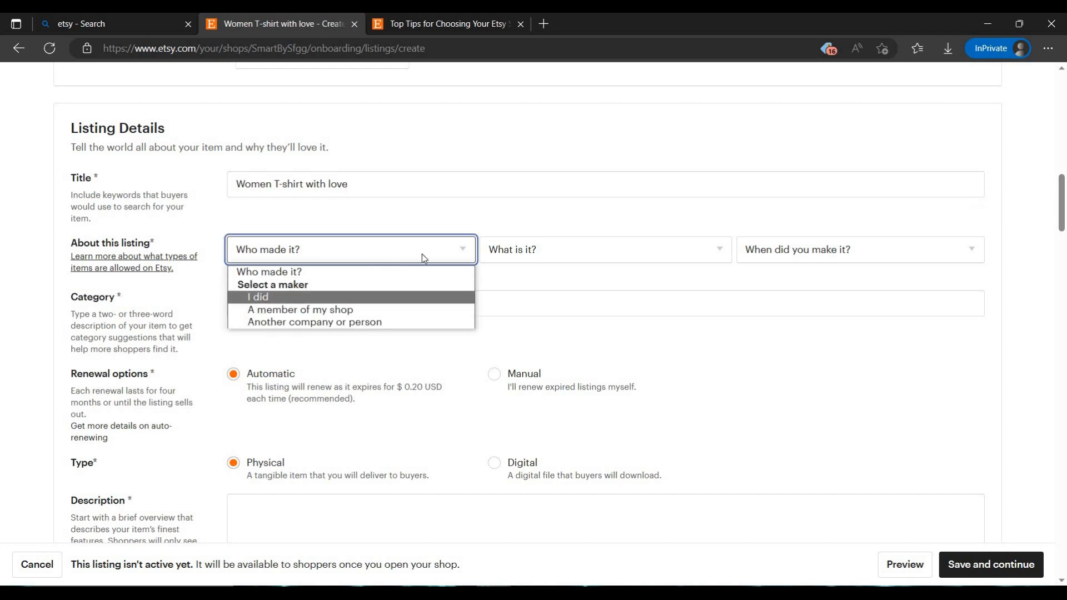
pyautogui.click(494, 254)
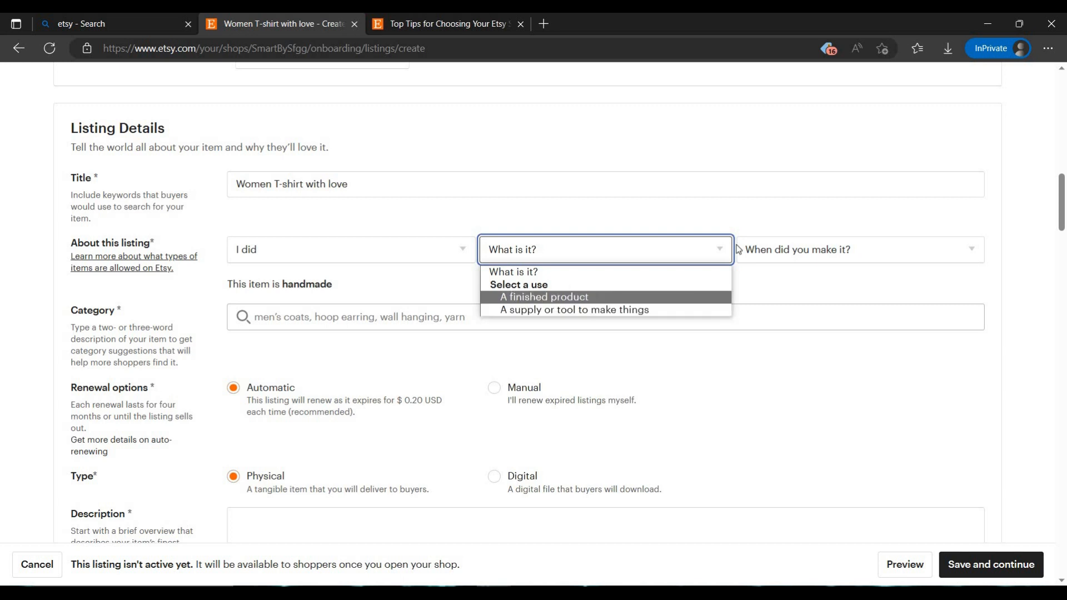
pyautogui.click(550, 297)
pyautogui.click(853, 251)
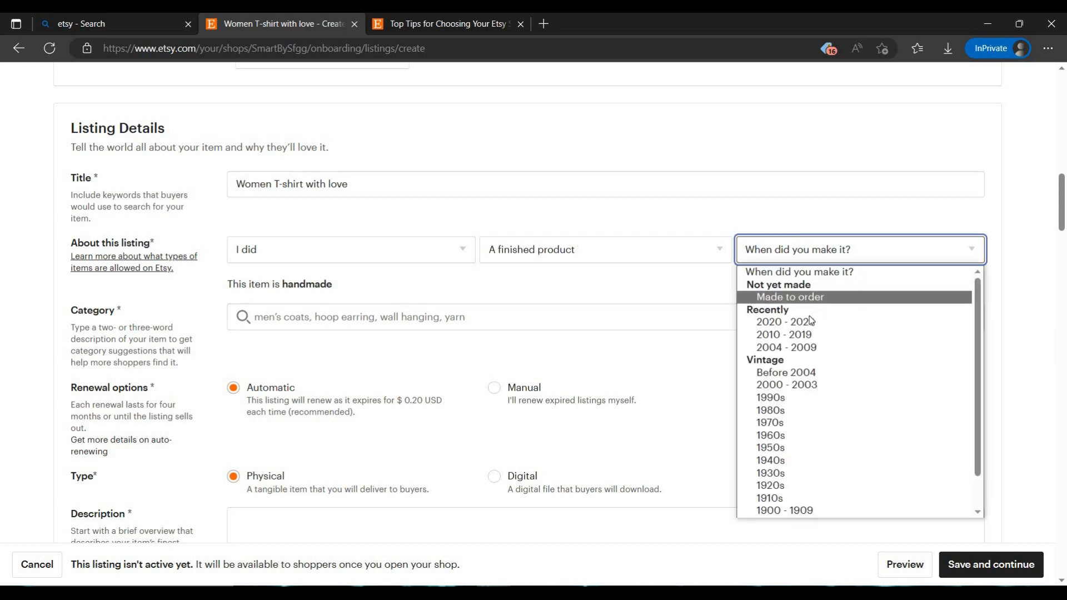
pyautogui.click(785, 323)
# Search the listing categories for "cloth" and choose Fabric as the category
pyautogui.scroll(-1, 449, 229)
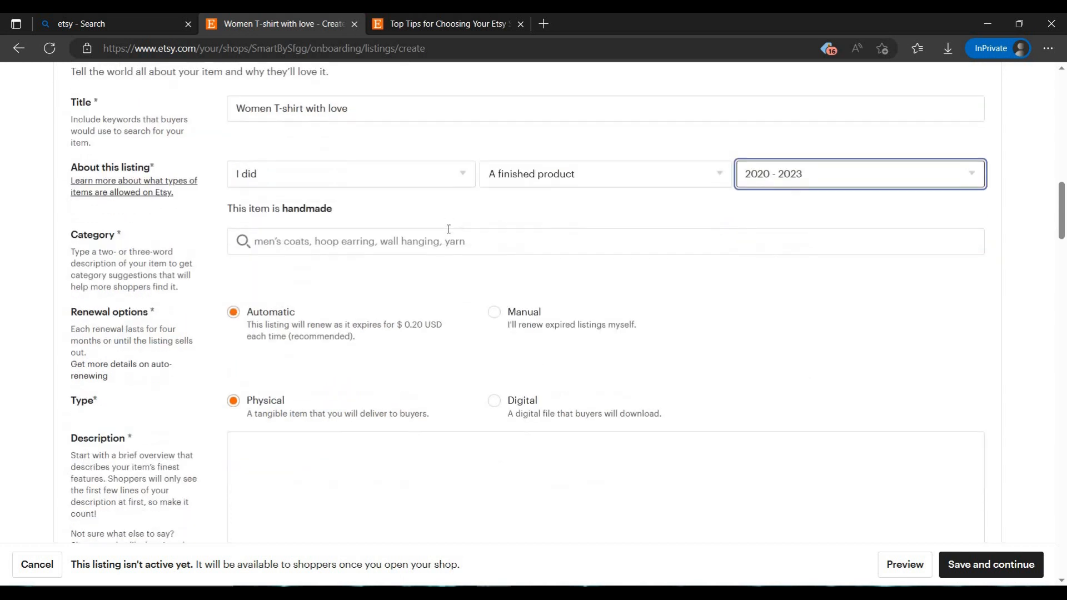
pyautogui.click(396, 238)
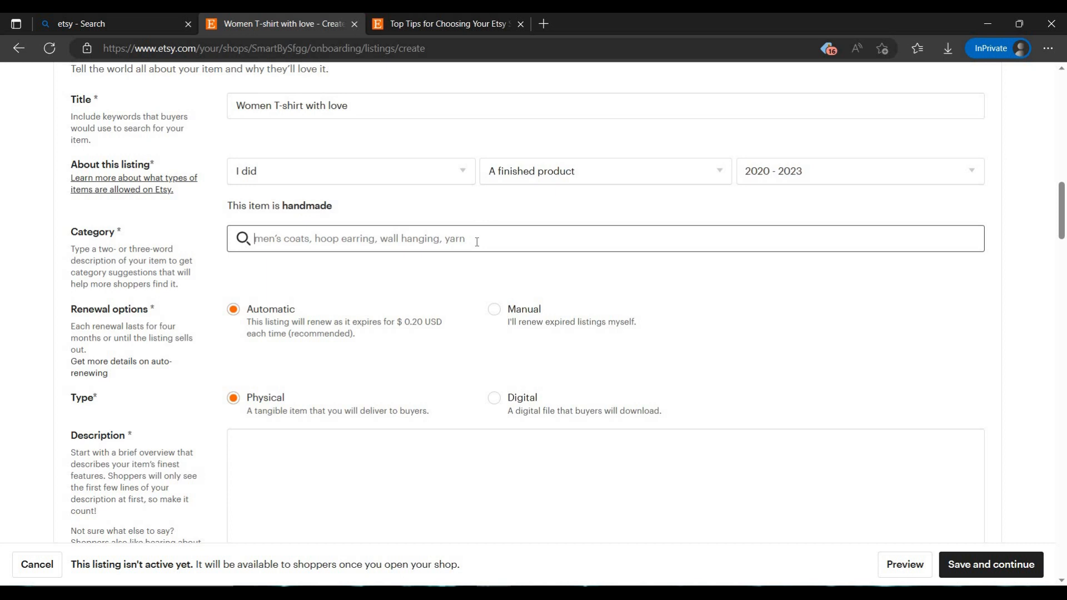
pyautogui.write('cx')
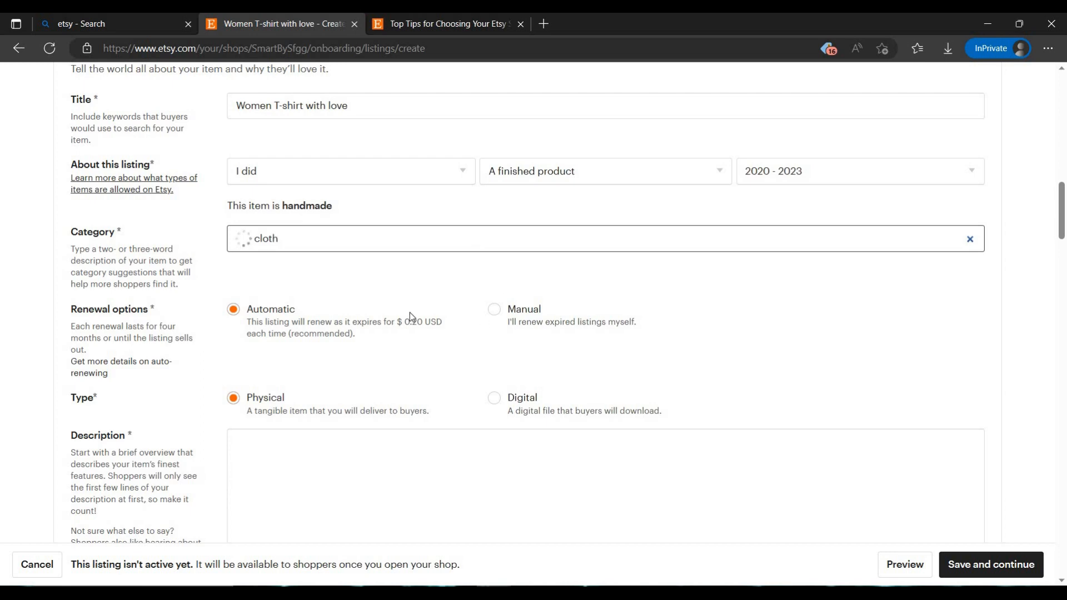
pyautogui.click(377, 275)
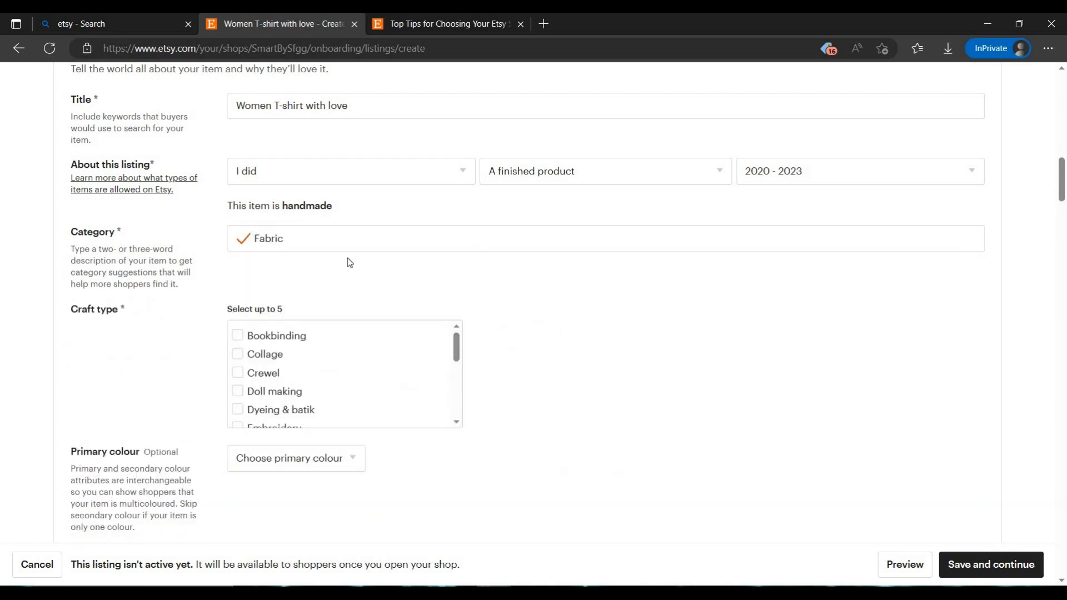
# Look through the Fabric category's attribute fields, such as craft type, colours, size, technique and occasion, down to the description
pyautogui.scroll(-3, 347, 258)
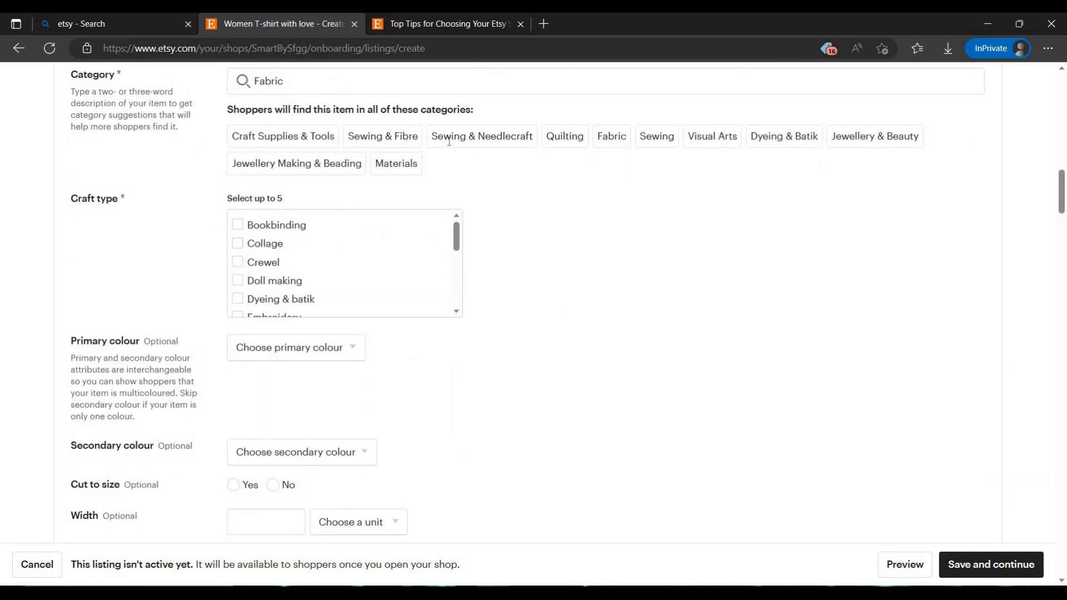
pyautogui.scroll(-4, 318, 224)
pyautogui.scroll(4, 331, 191)
pyautogui.scroll(3, 192, 255)
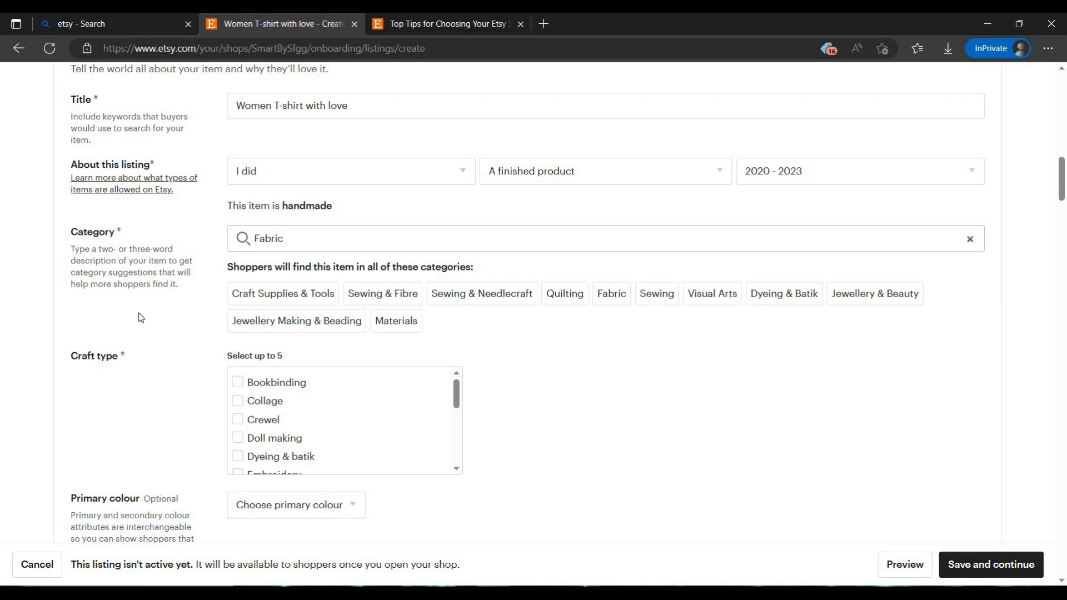
pyautogui.scroll(-3, 186, 200)
pyautogui.scroll(-3, 140, 324)
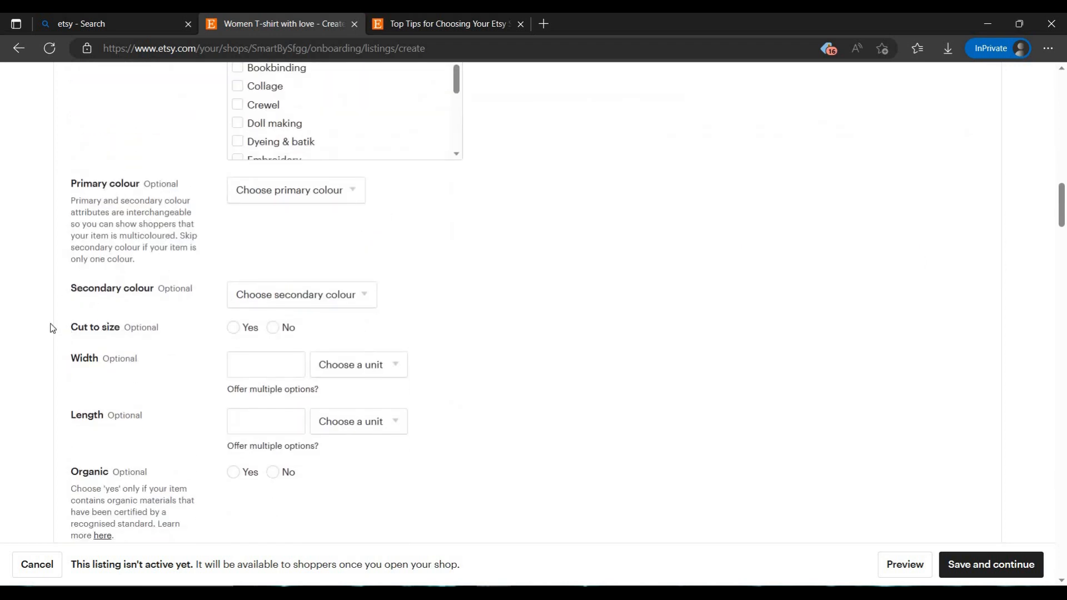
pyautogui.scroll(-2, 51, 328)
pyautogui.scroll(-5, 121, 303)
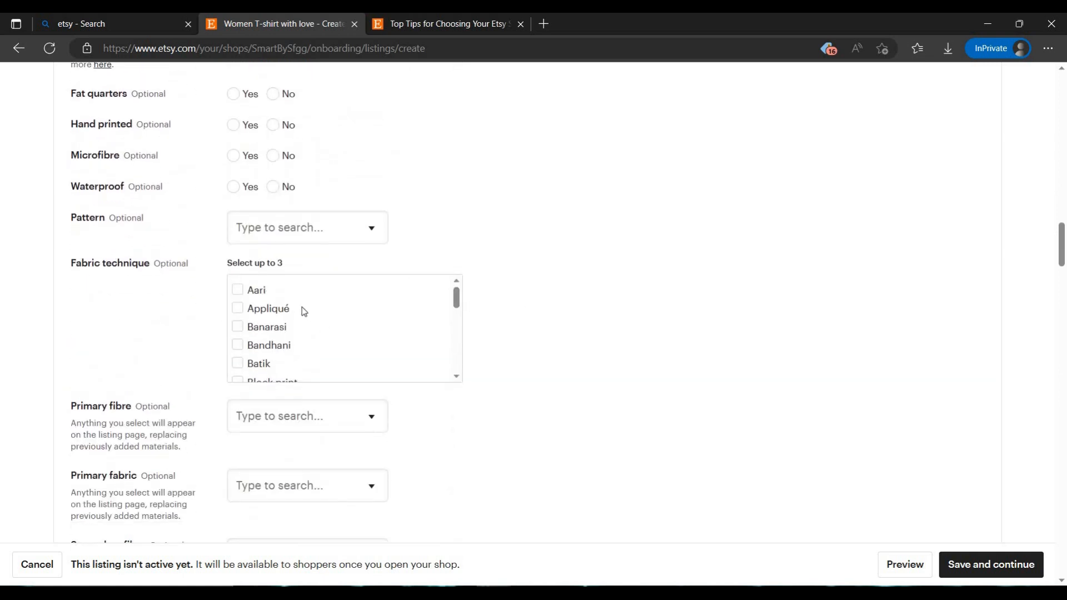
pyautogui.scroll(-15, 547, 338)
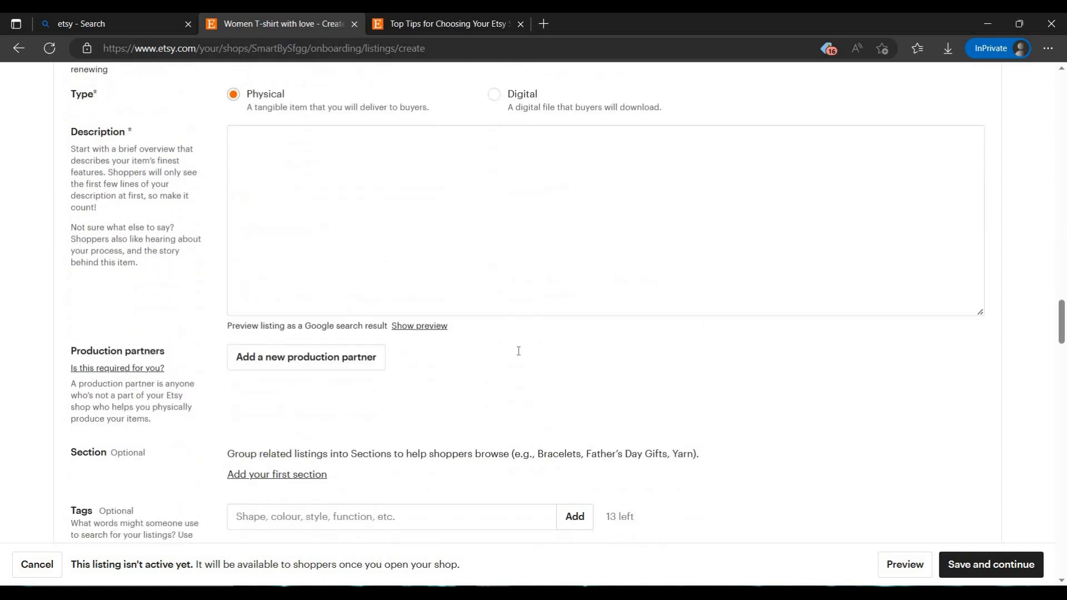
pyautogui.scroll(4, 662, 396)
pyautogui.scroll(2, 662, 396)
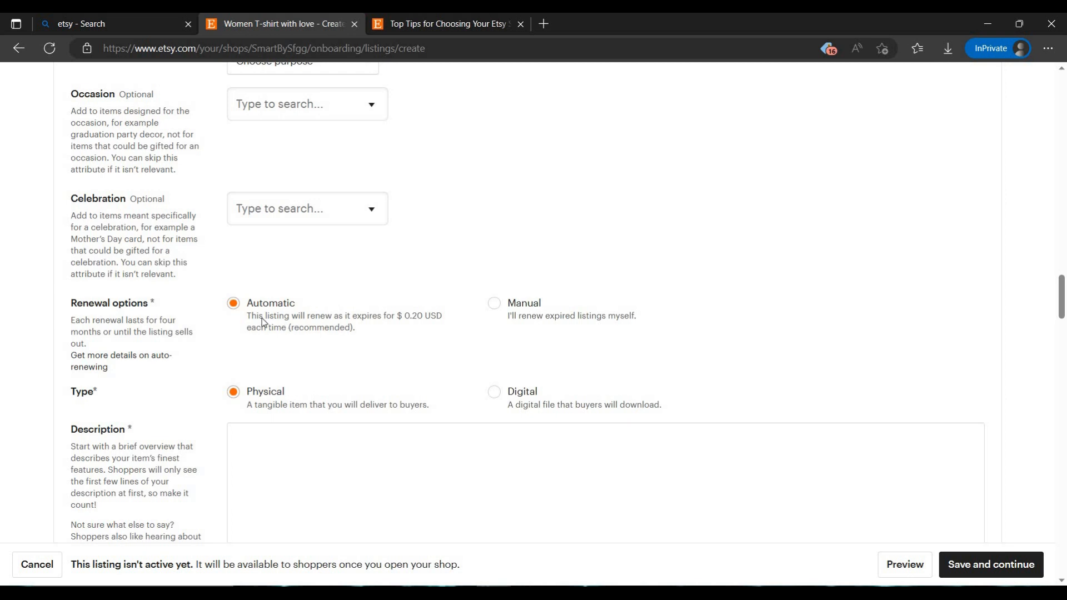
# Review the renewal fee text, compare the Manual and Automatic renewal options, and keep Automatic selected
pyautogui.moveTo(263, 316); pyautogui.dragTo(305, 318)
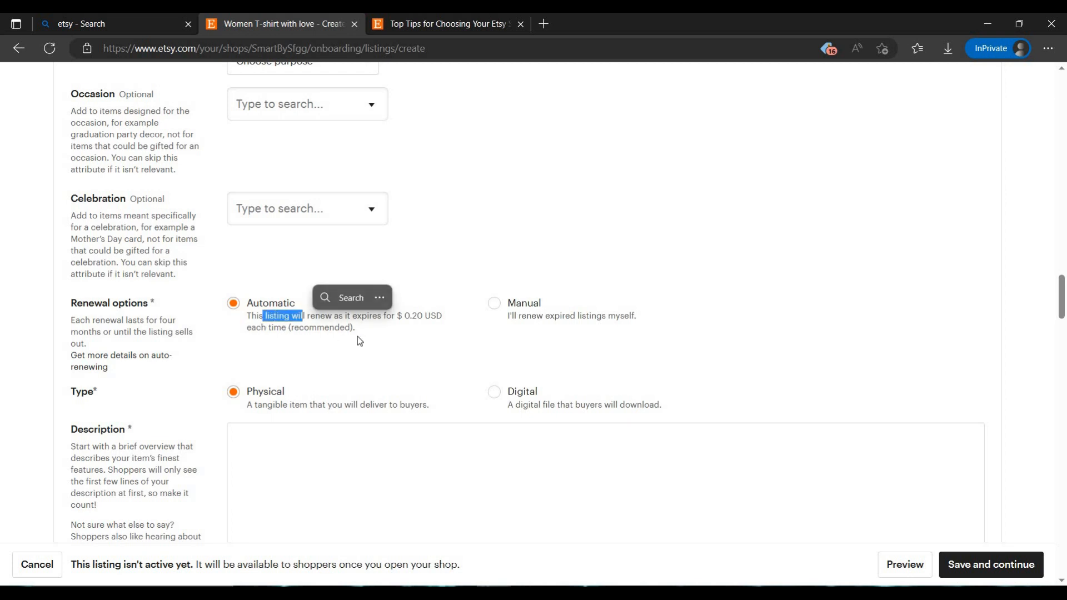
pyautogui.click(329, 338)
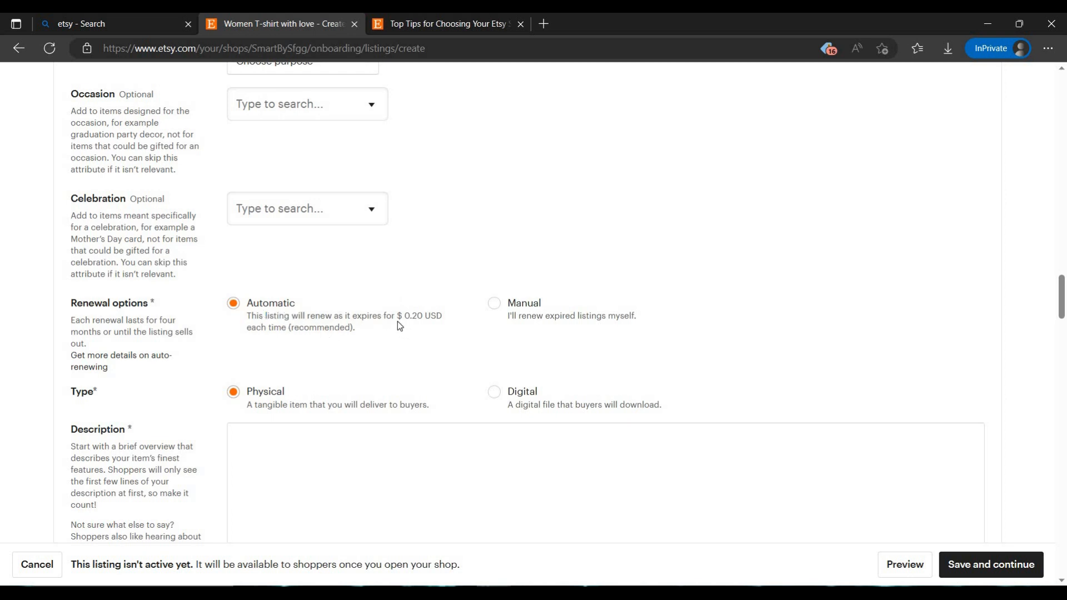
pyautogui.moveTo(398, 321); pyautogui.dragTo(439, 319)
pyautogui.click(496, 308)
pyautogui.click(270, 311)
# Try to save the listing, and fill its description with the placeholder text "e2easdfwesfffdsfsdfw"
pyautogui.scroll(-4, 906, 510)
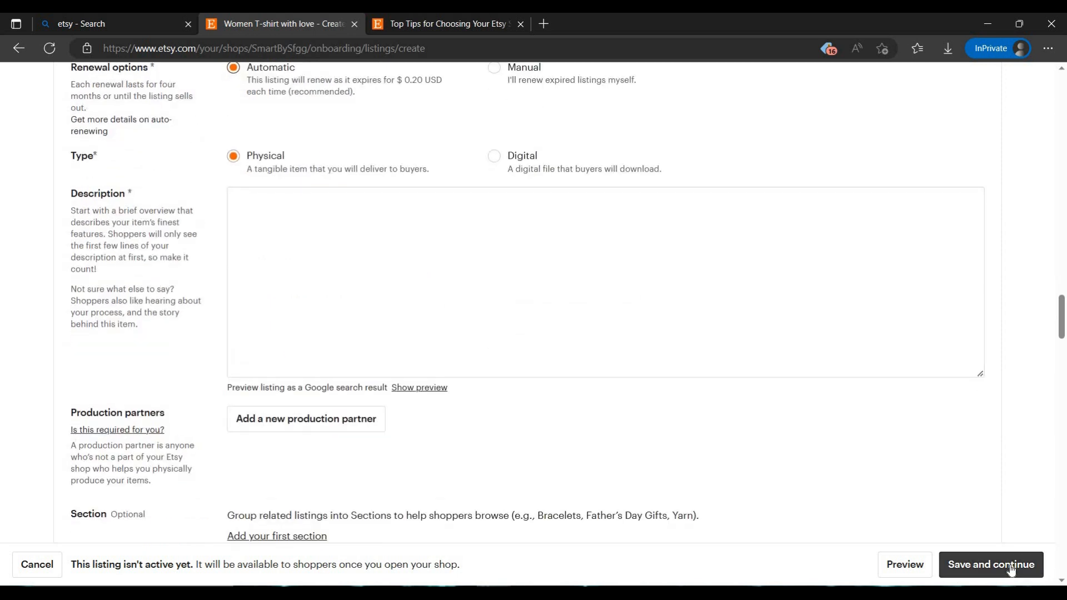
pyautogui.click(1008, 570)
pyautogui.click(359, 295)
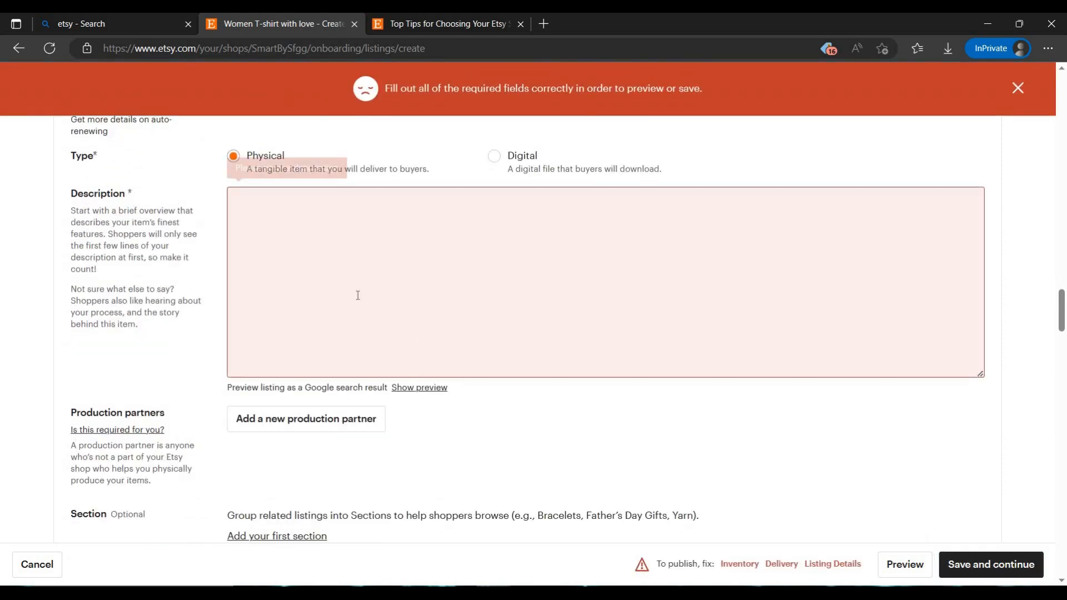
pyautogui.write('e2easdfwesf')
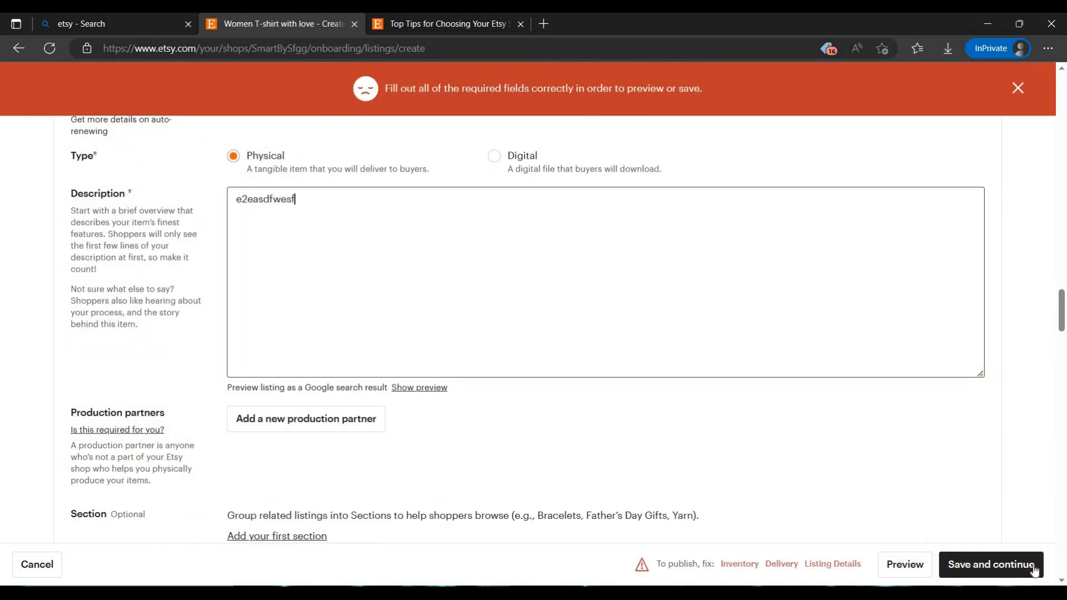
pyautogui.write('ffdsfsdfw')
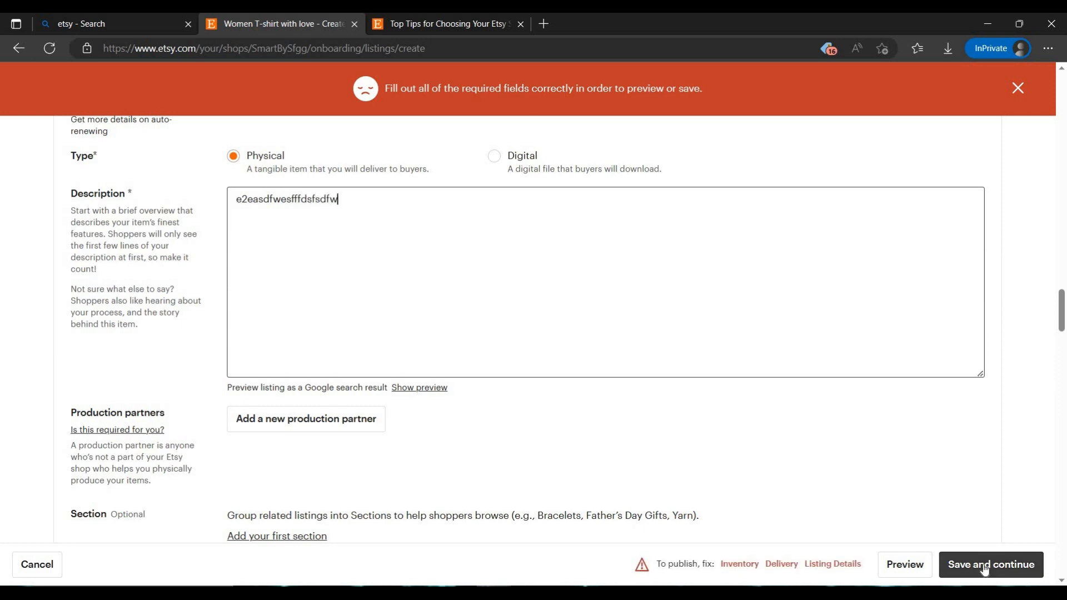
# Set the item's price to ₹32,432 for India and ₹3,242,343 for everywhere else
pyautogui.scroll(-5, 527, 361)
pyautogui.scroll(-2, 524, 357)
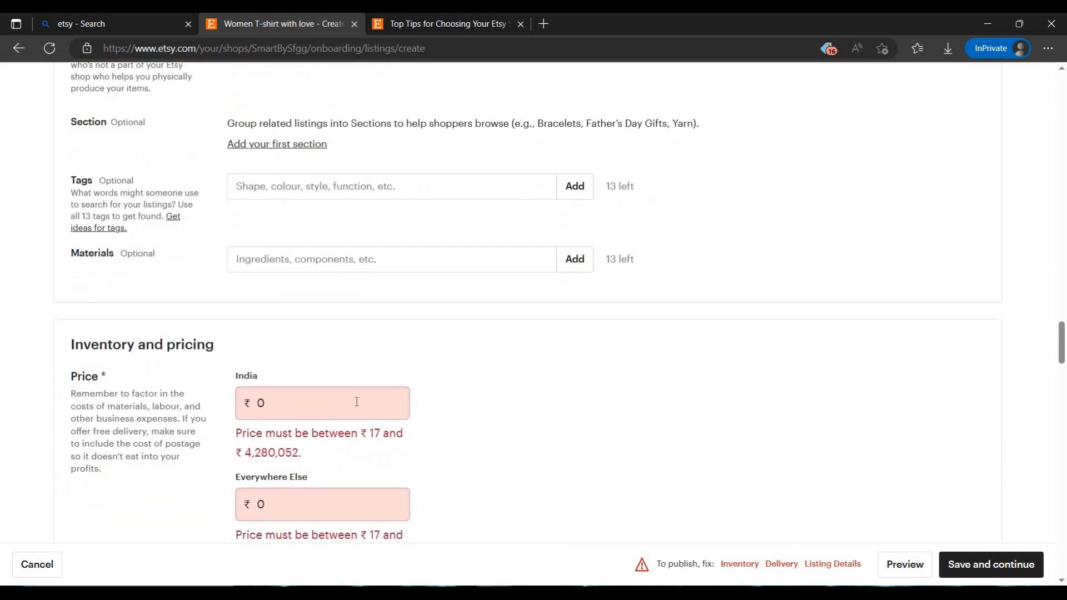
pyautogui.click(357, 401)
pyautogui.write('32432')
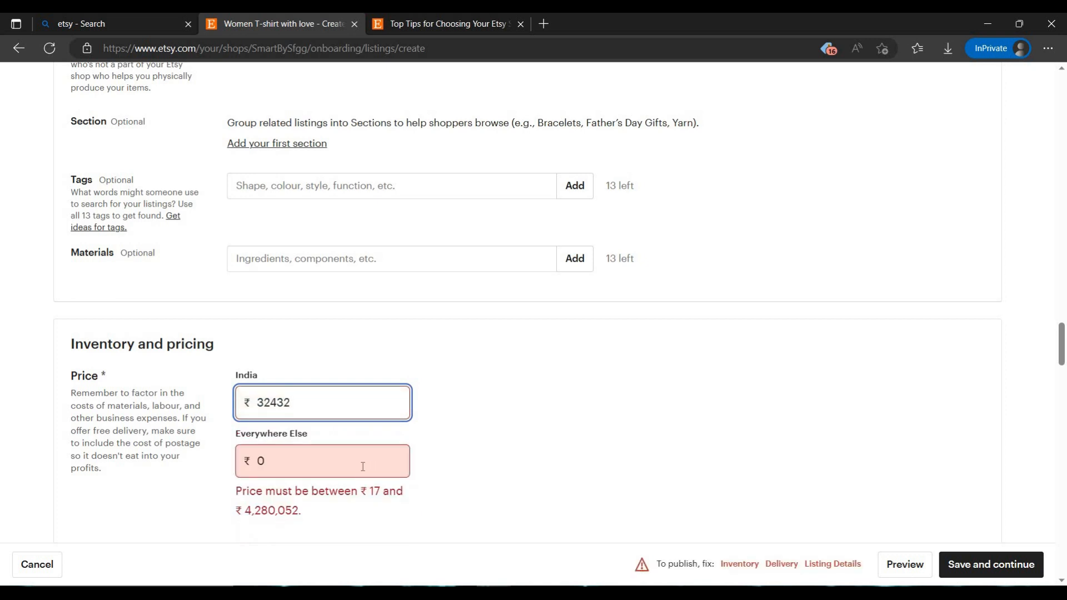
pyautogui.click(363, 467)
pyautogui.write('32423432')
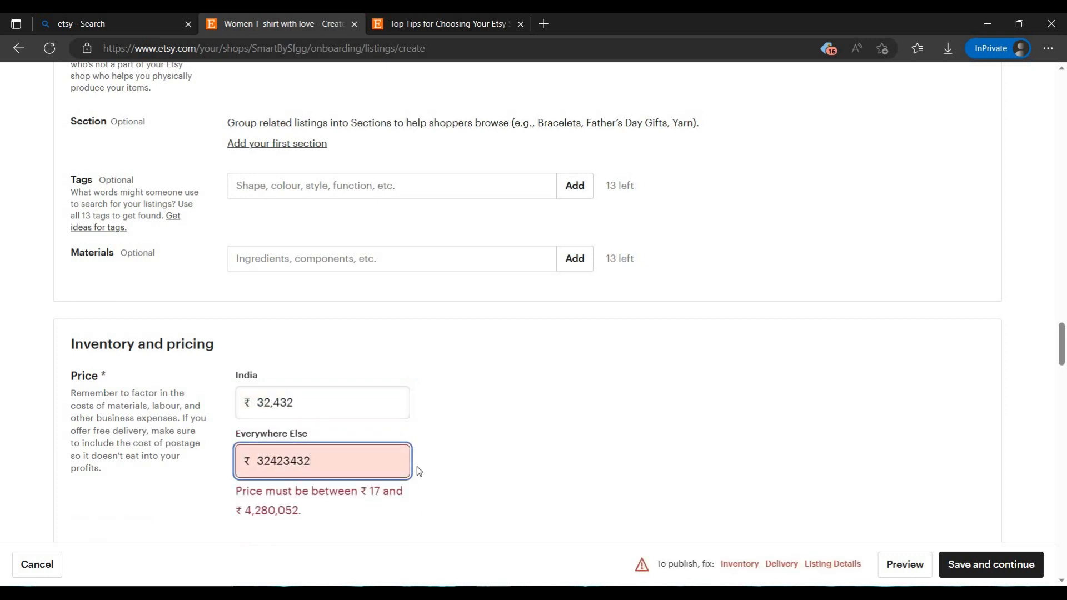
pyautogui.press('BackSpace')
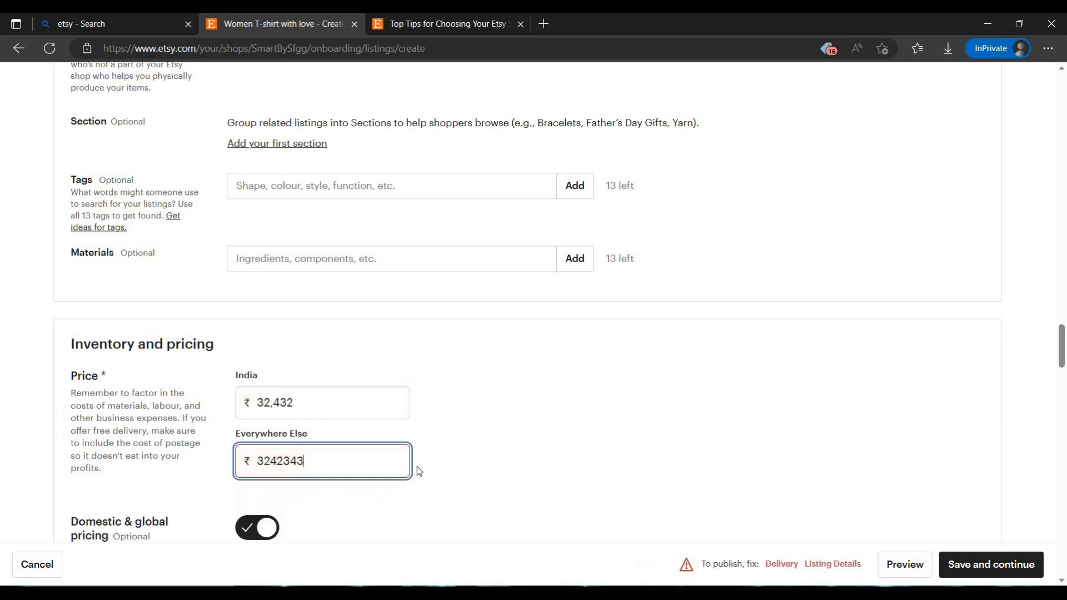
# Try to save the listing again, and check the inventory, variations, personalisation and delivery sections for fields still required
pyautogui.scroll(-3, 345, 392)
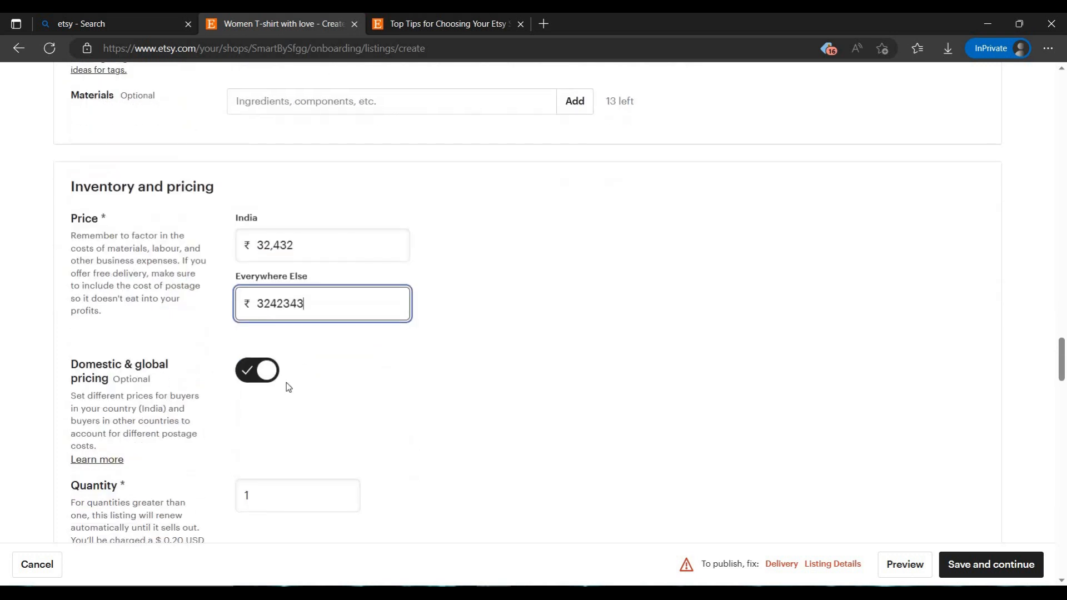
pyautogui.click(1006, 567)
pyautogui.scroll(-1, 305, 319)
pyautogui.scroll(-4, 516, 426)
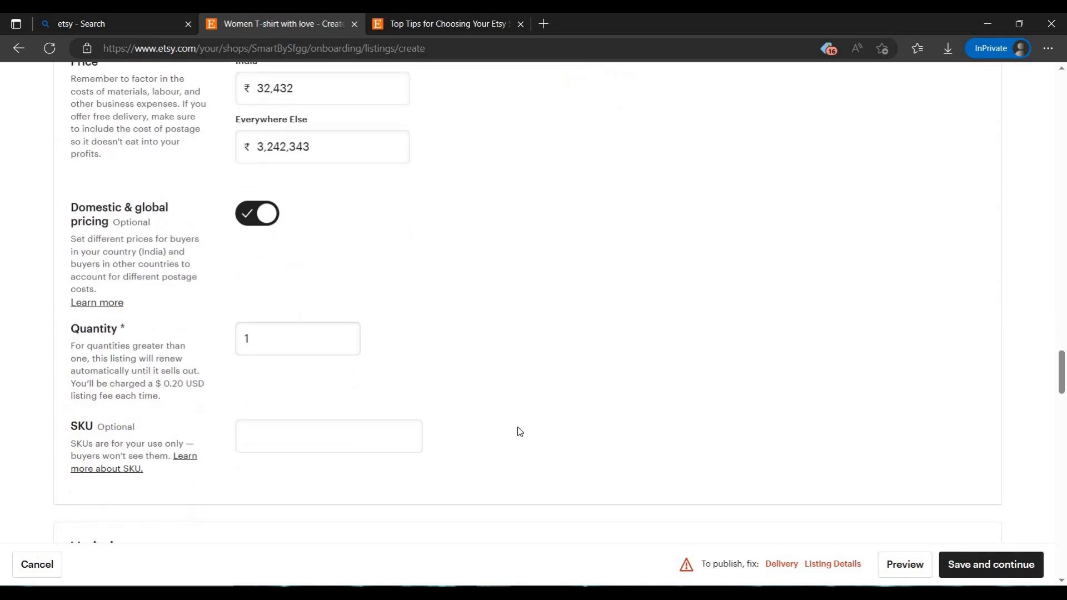
pyautogui.scroll(-4, 377, 391)
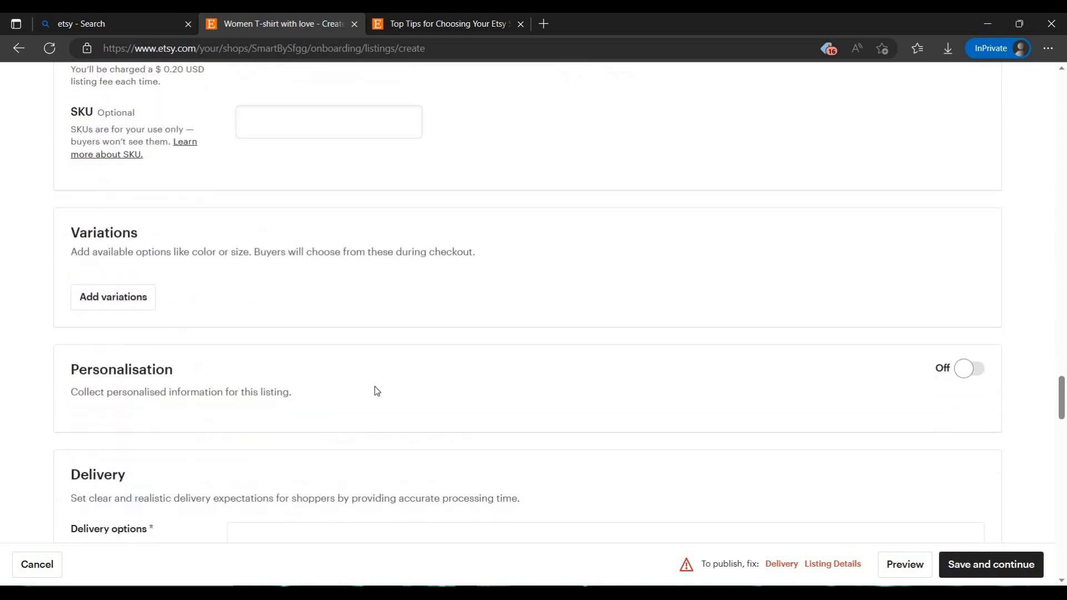
pyautogui.scroll(-10, 516, 357)
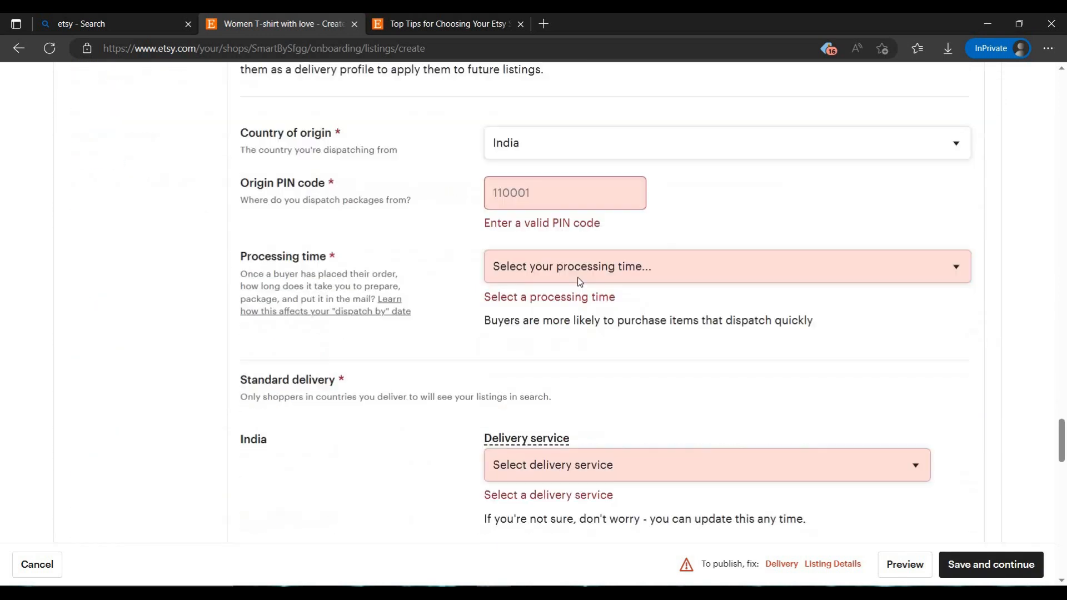
pyautogui.scroll(-7, 584, 315)
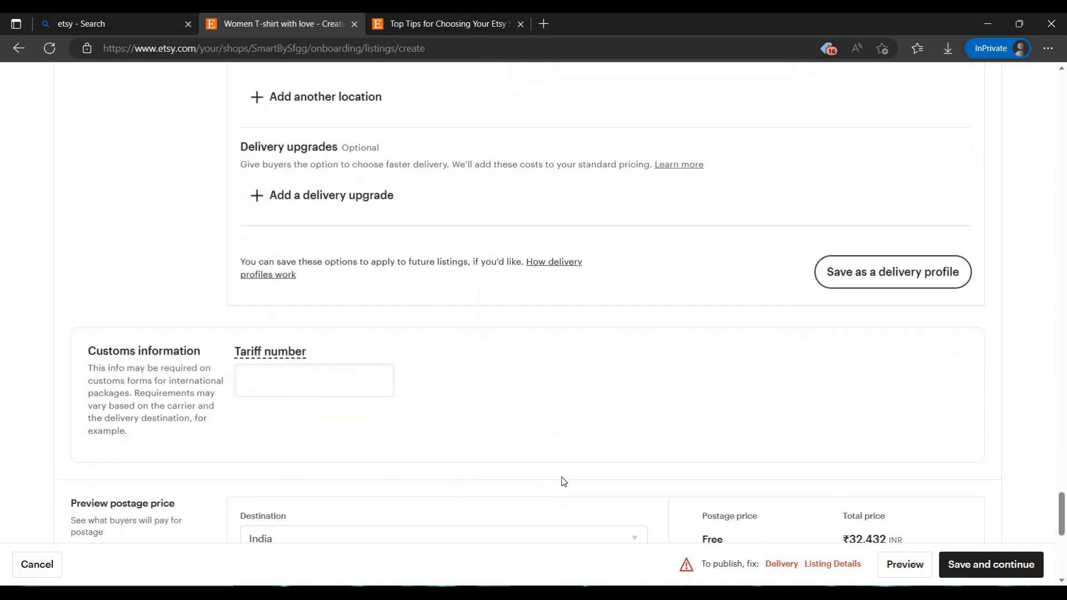
# Return to the listing details and change the listing's type to Digital
pyautogui.scroll(20, 564, 481)
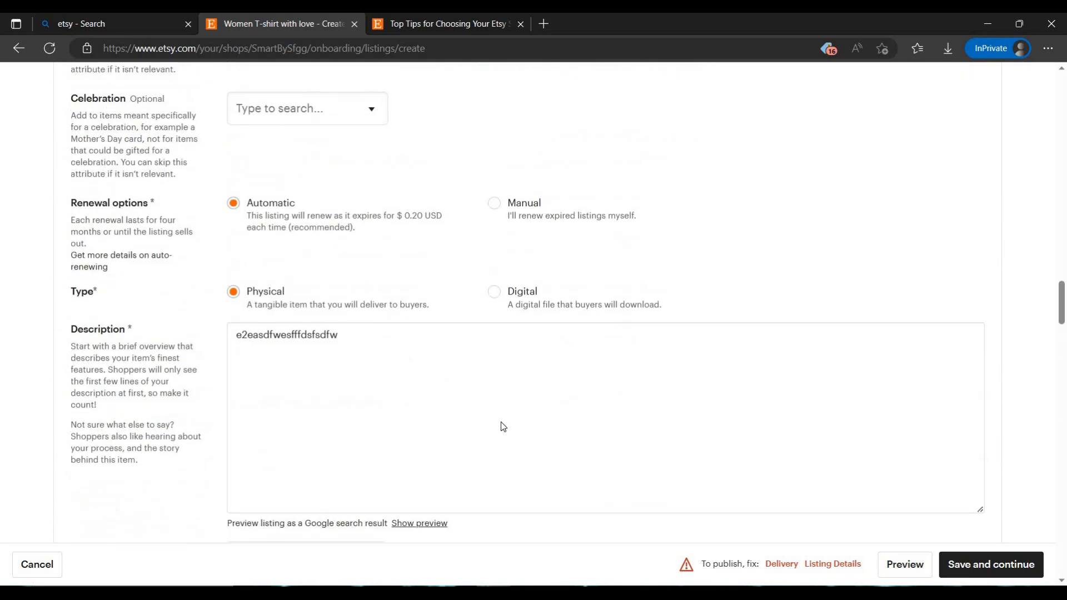
pyautogui.scroll(14, 407, 318)
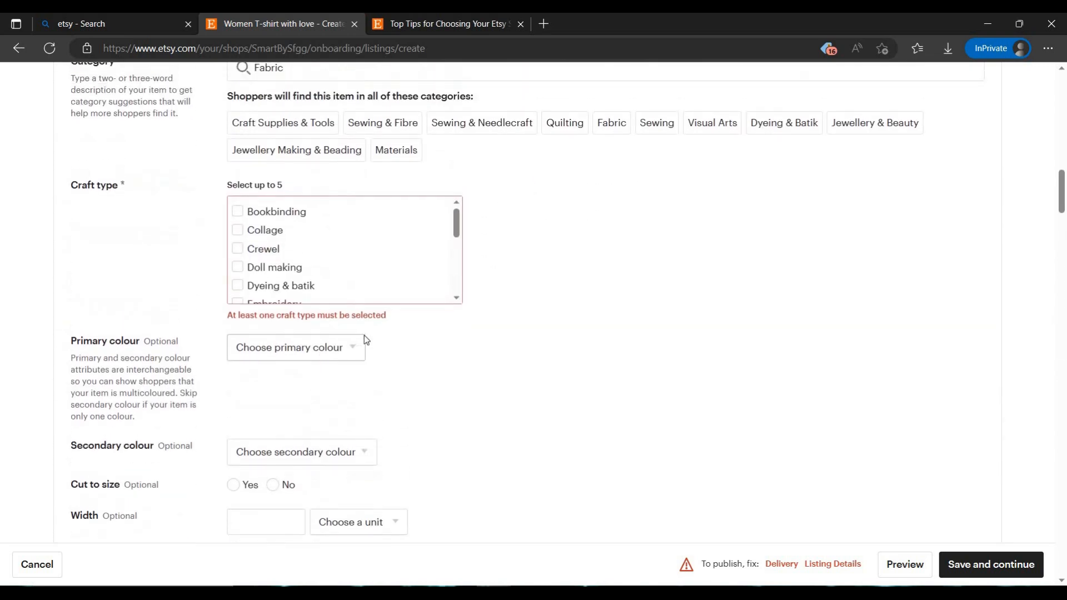
pyautogui.scroll(6, 364, 338)
pyautogui.scroll(-3, 363, 332)
pyautogui.scroll(-5, 365, 326)
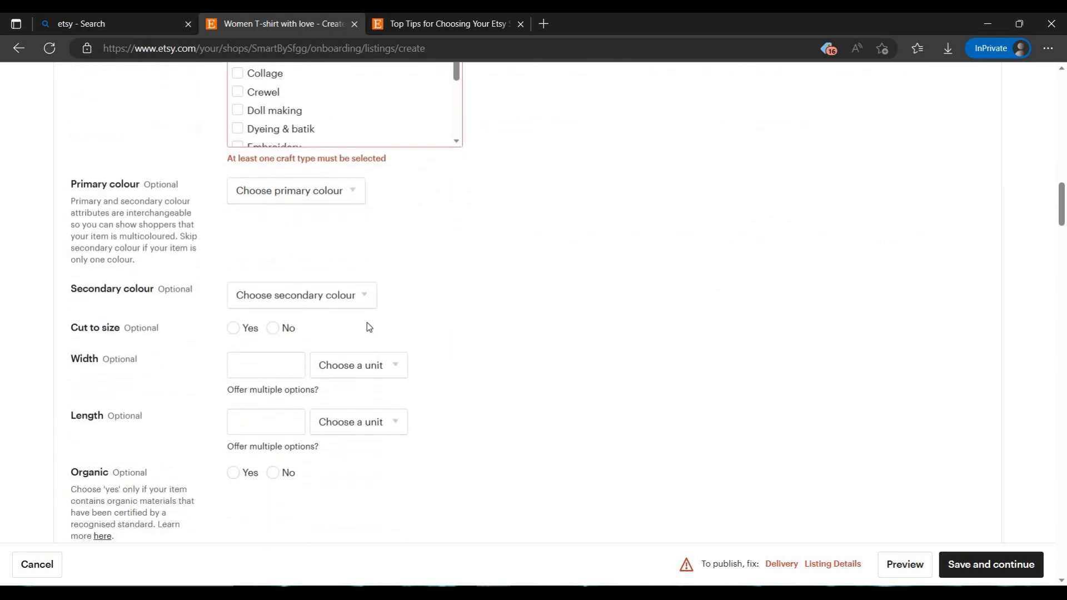
pyautogui.scroll(5, 356, 297)
pyautogui.scroll(-20, 356, 295)
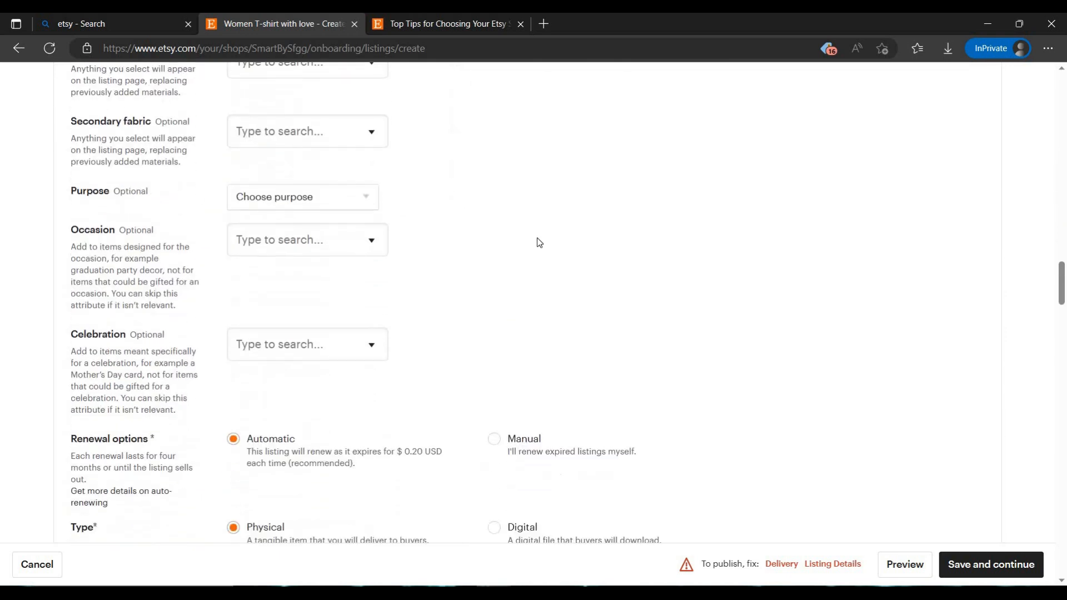
pyautogui.click(549, 332)
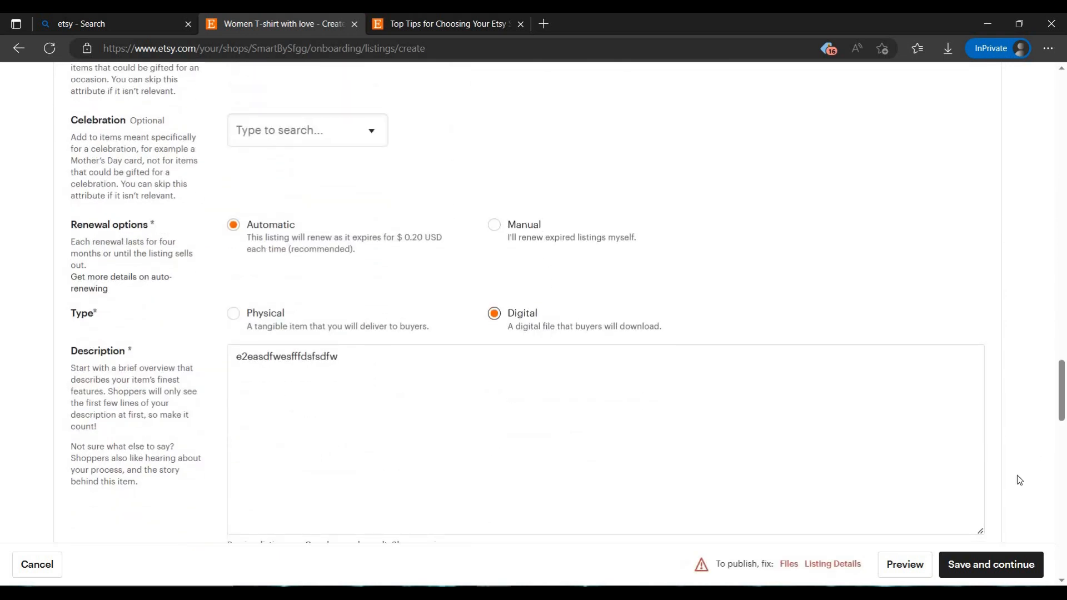
pyautogui.scroll(-7, 929, 527)
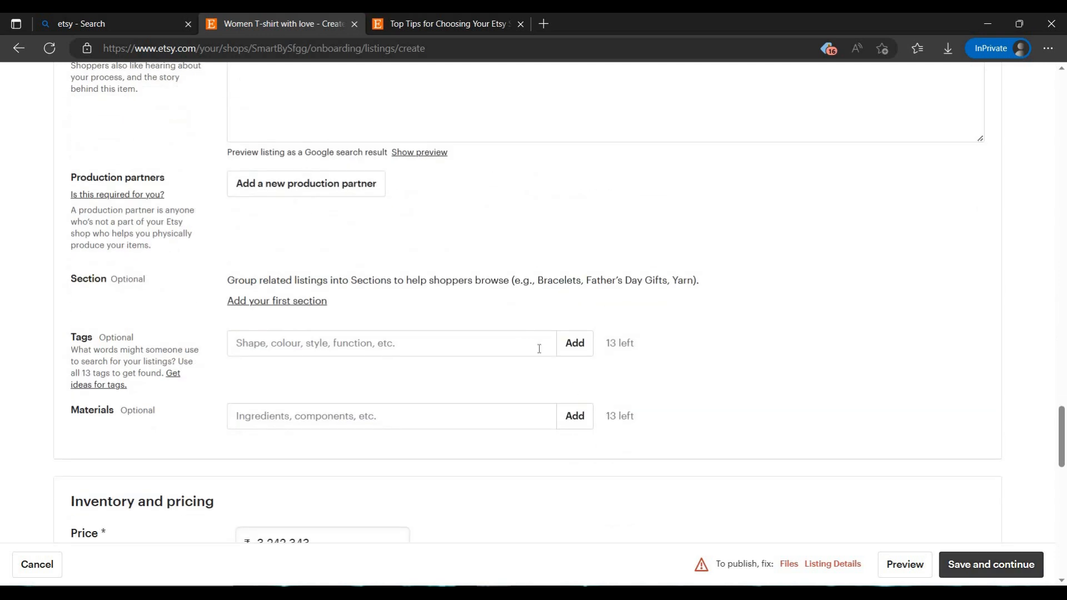
# Upload the SAMPLE image from Downloads as the listing's digital file, and try to save the listing
pyautogui.scroll(7, 426, 376)
pyautogui.scroll(-6, 345, 281)
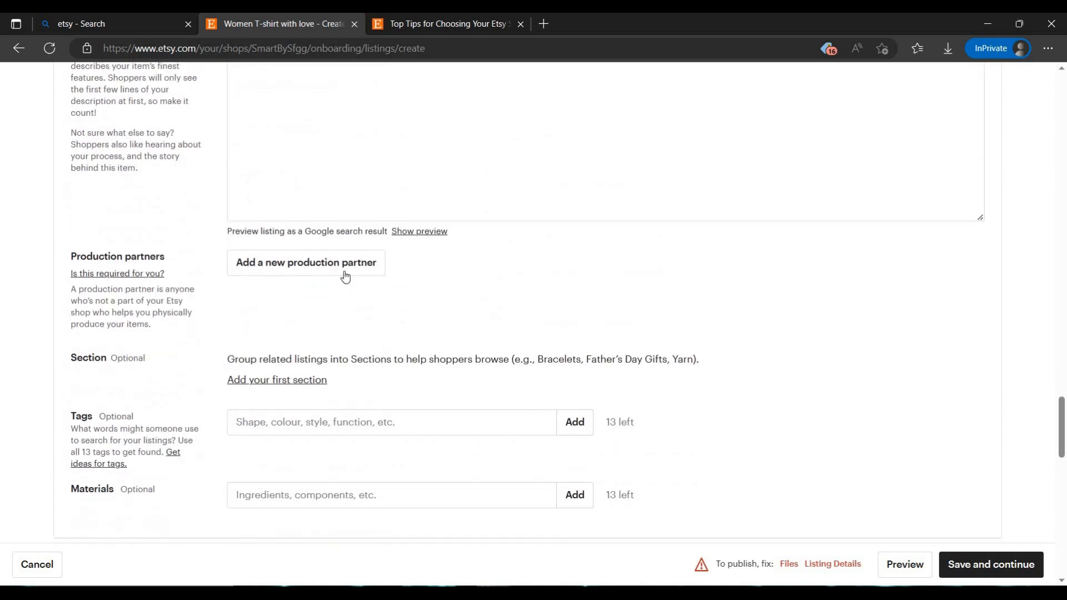
pyautogui.scroll(-15, 419, 345)
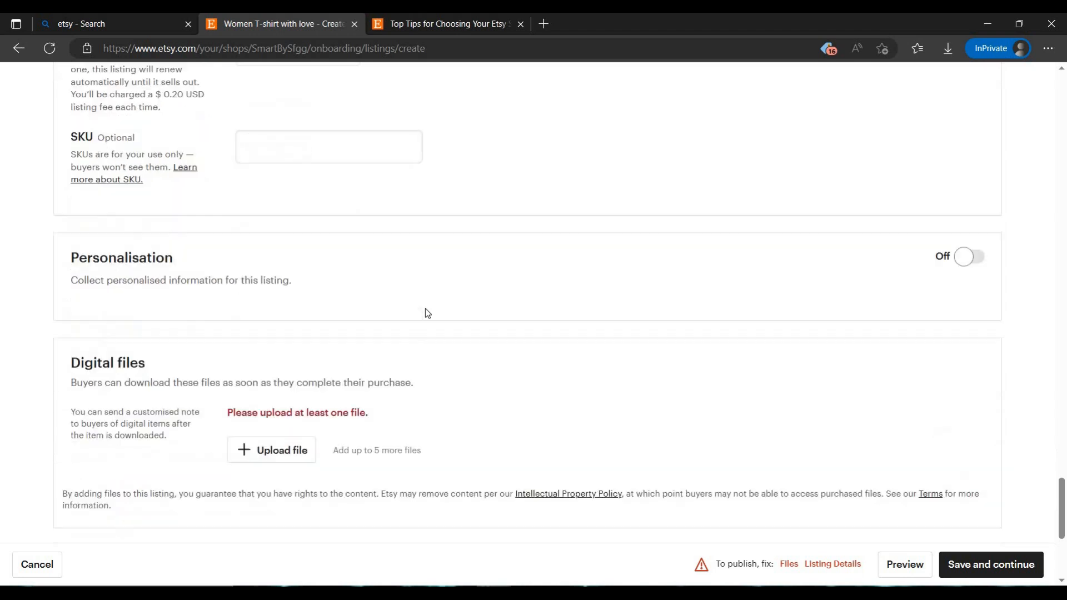
pyautogui.click(300, 309)
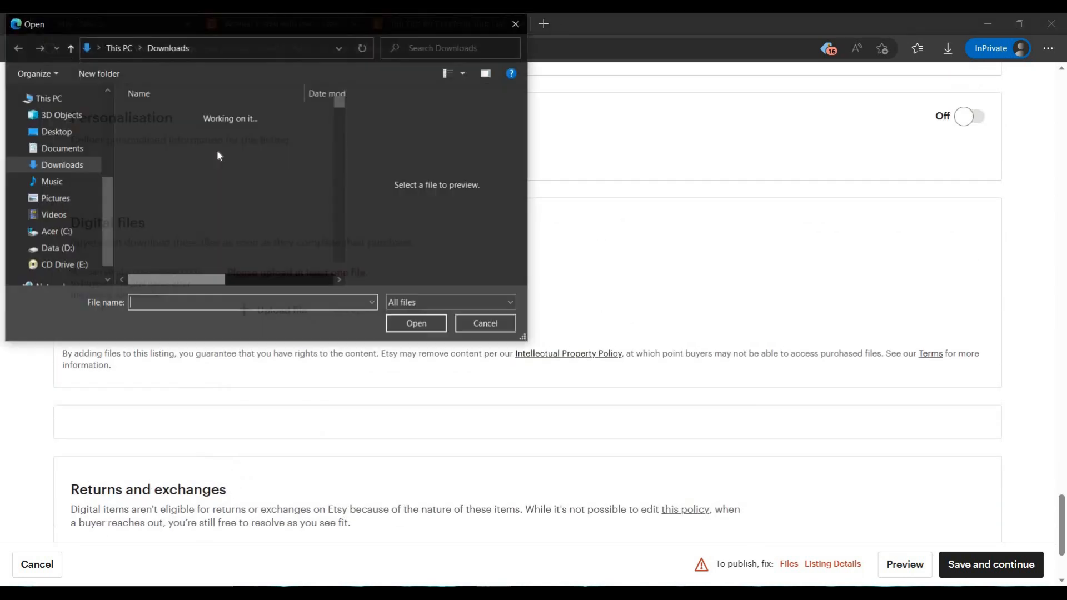
pyautogui.click(415, 324)
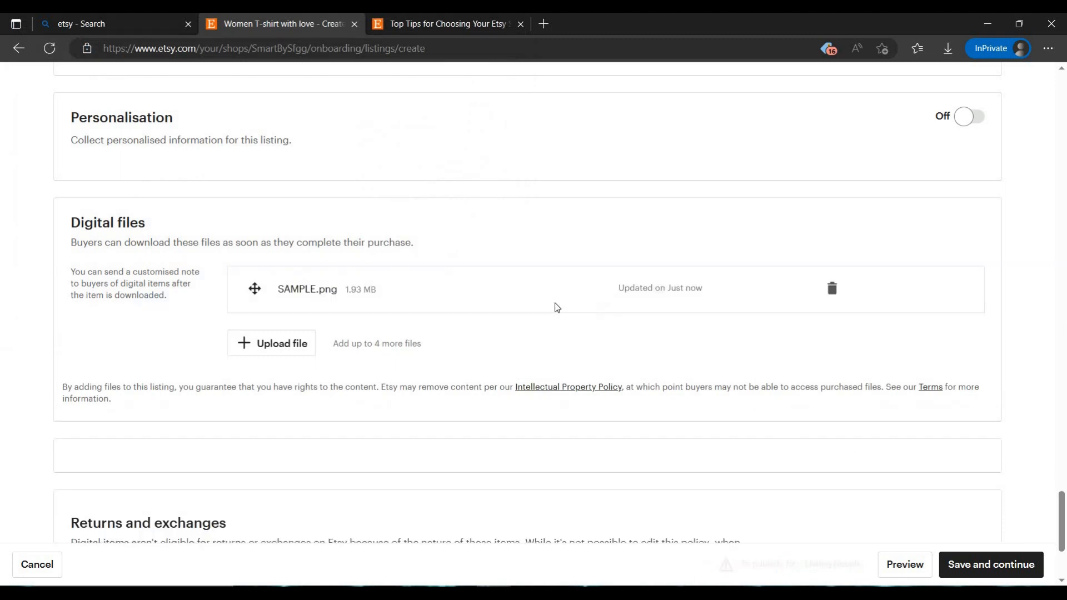
pyautogui.click(1009, 565)
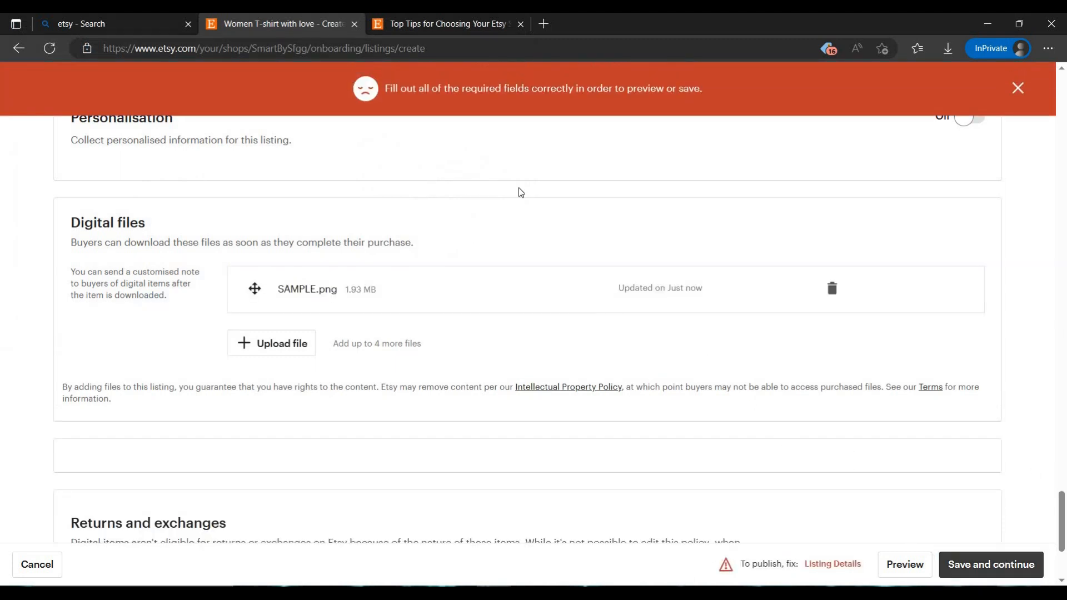
# Select Dyeing & batik and Doll making as the listing's craft types, and save the listing
pyautogui.scroll(-3, 726, 464)
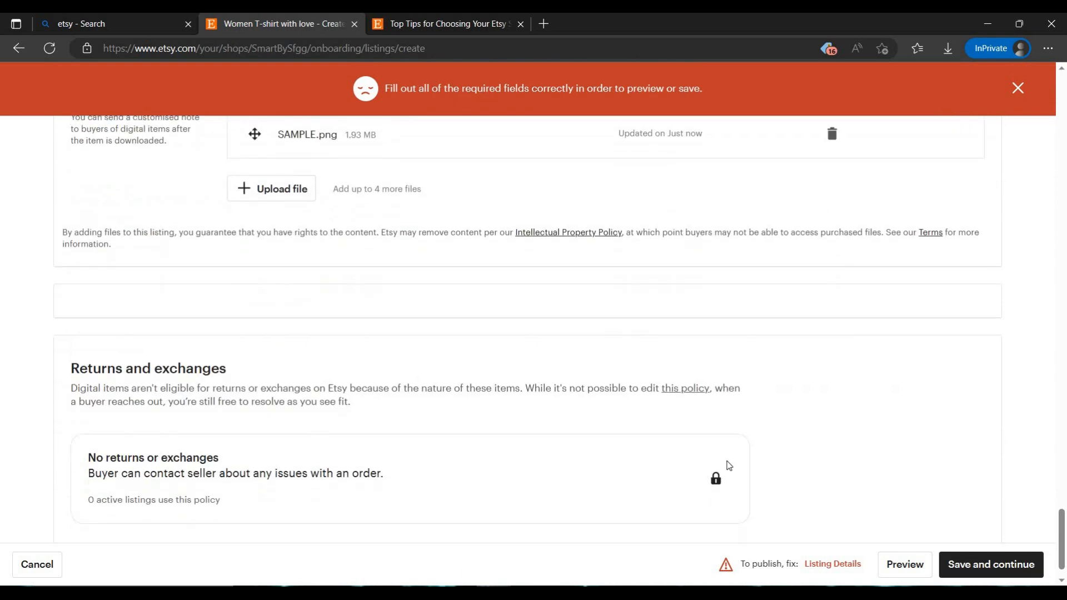
pyautogui.scroll(10, 521, 383)
pyautogui.scroll(15, 439, 345)
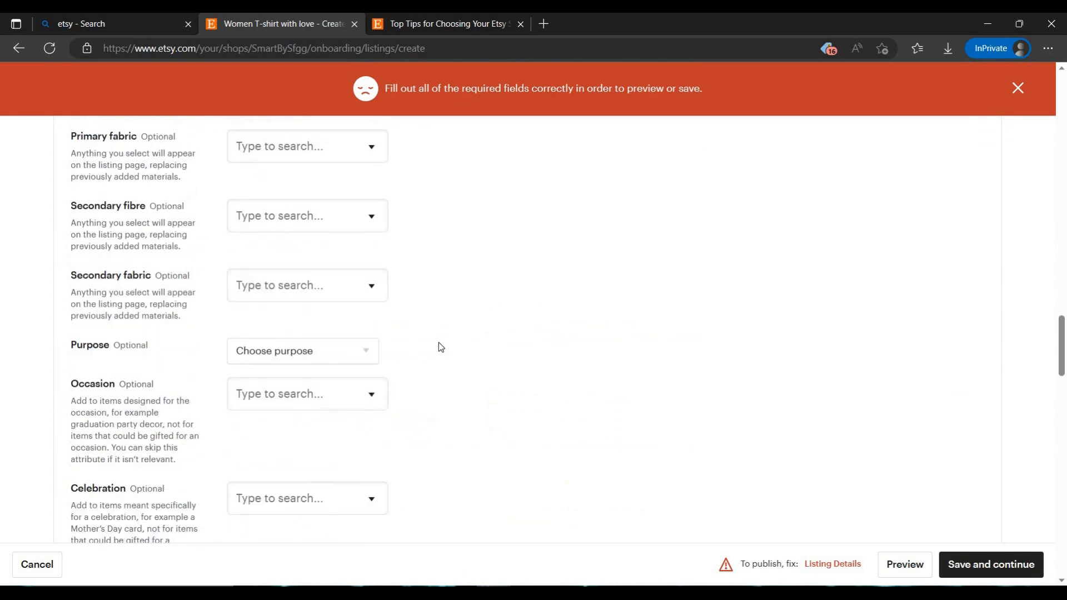
pyautogui.scroll(5, 437, 362)
pyautogui.scroll(-1, 311, 472)
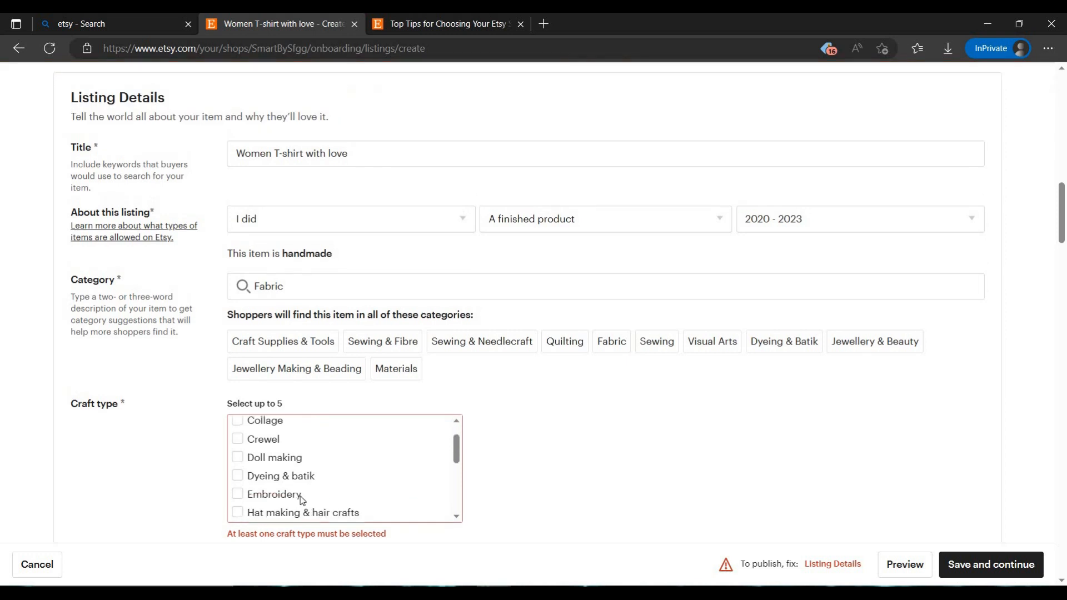
pyautogui.click(250, 470)
pyautogui.click(252, 453)
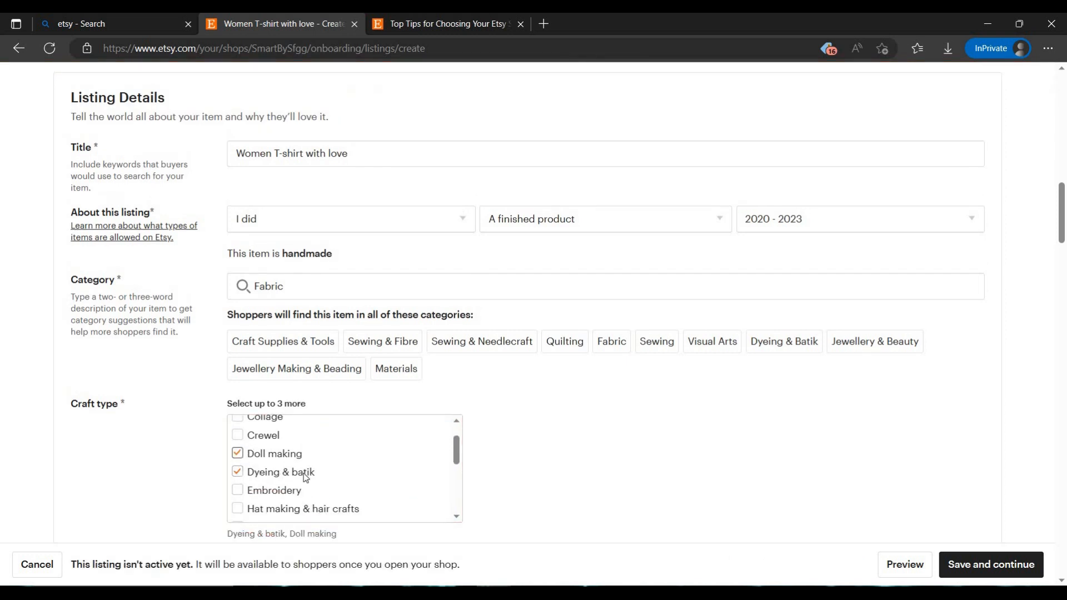
pyautogui.click(982, 576)
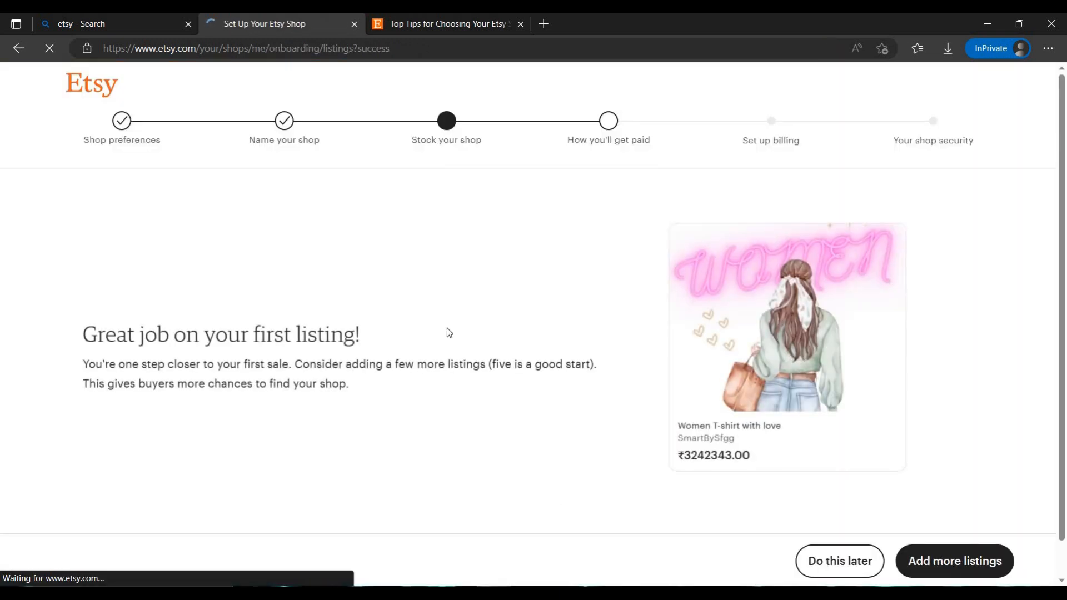
# Proceed past the first-listing page and save the shop's stock to reach the payment setup stage
pyautogui.tripleClick(389, 355)
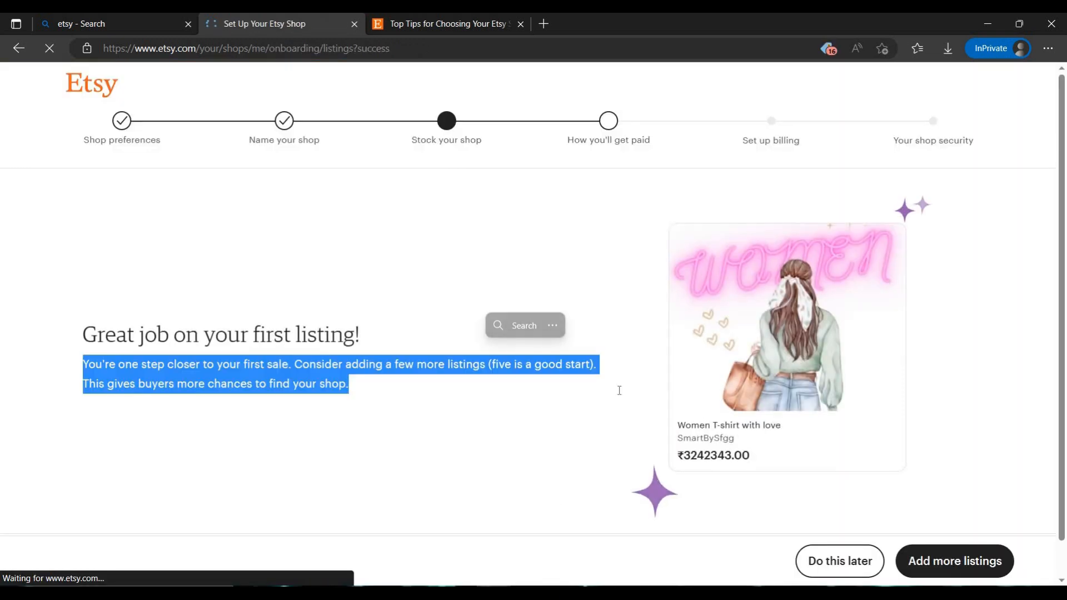
pyautogui.click(970, 566)
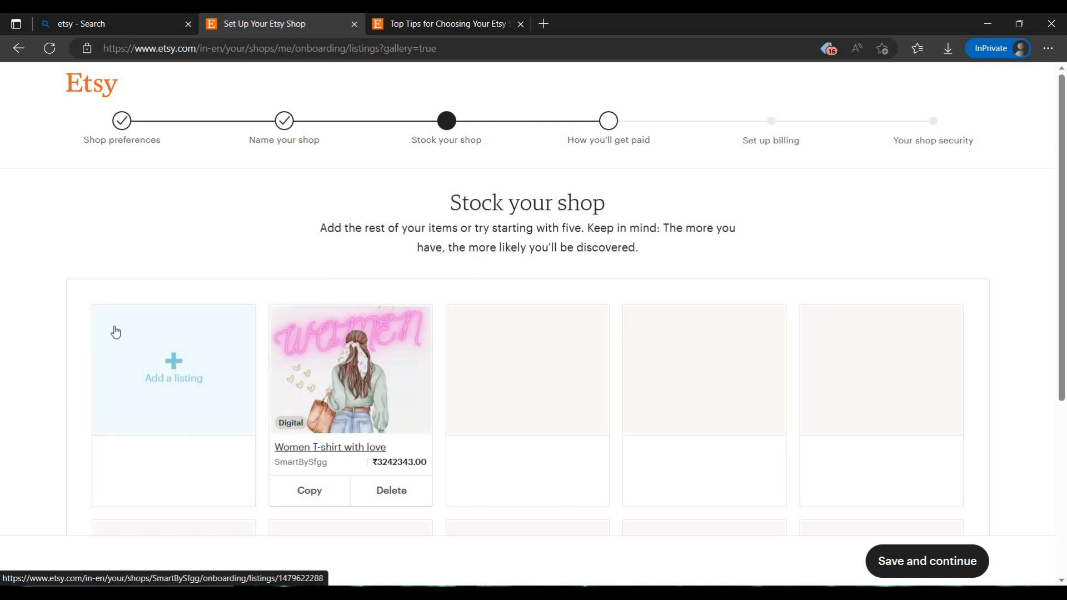
pyautogui.click(928, 572)
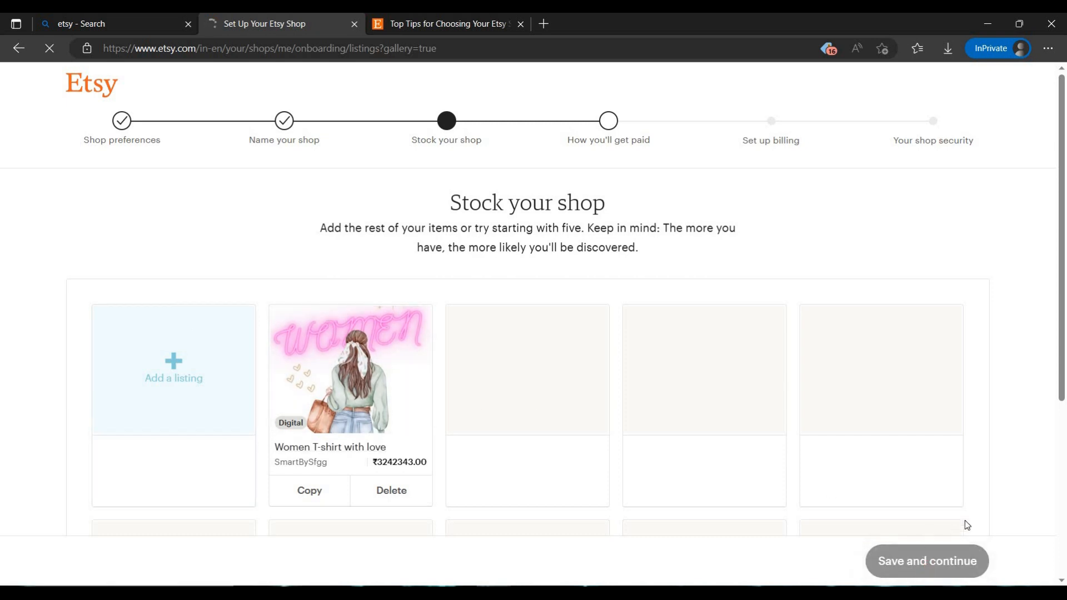
# Examine the payment setup form, covering bank country, seller type, personal details, taxpayer address and manual payment methods
pyautogui.scroll(-14, 231, 266)
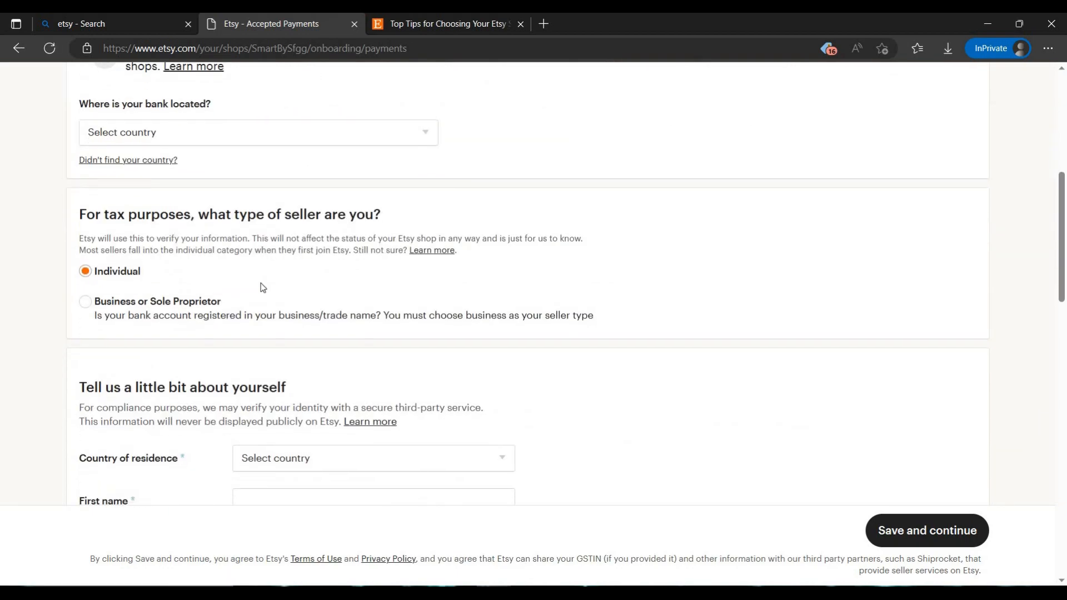
pyautogui.scroll(5, 553, 454)
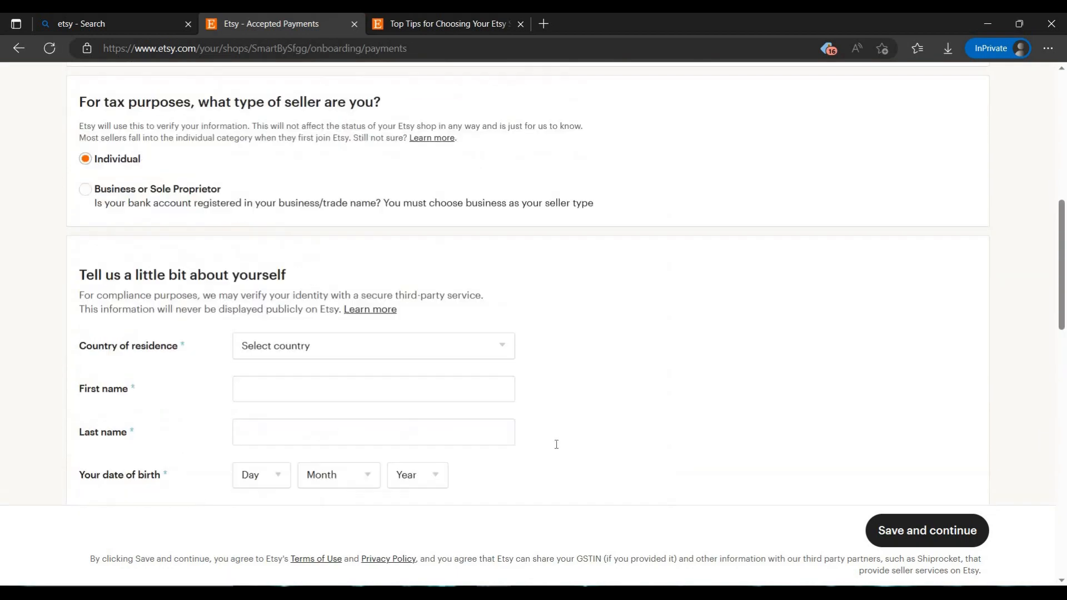
pyautogui.scroll(-15, 555, 442)
pyautogui.scroll(12, 736, 389)
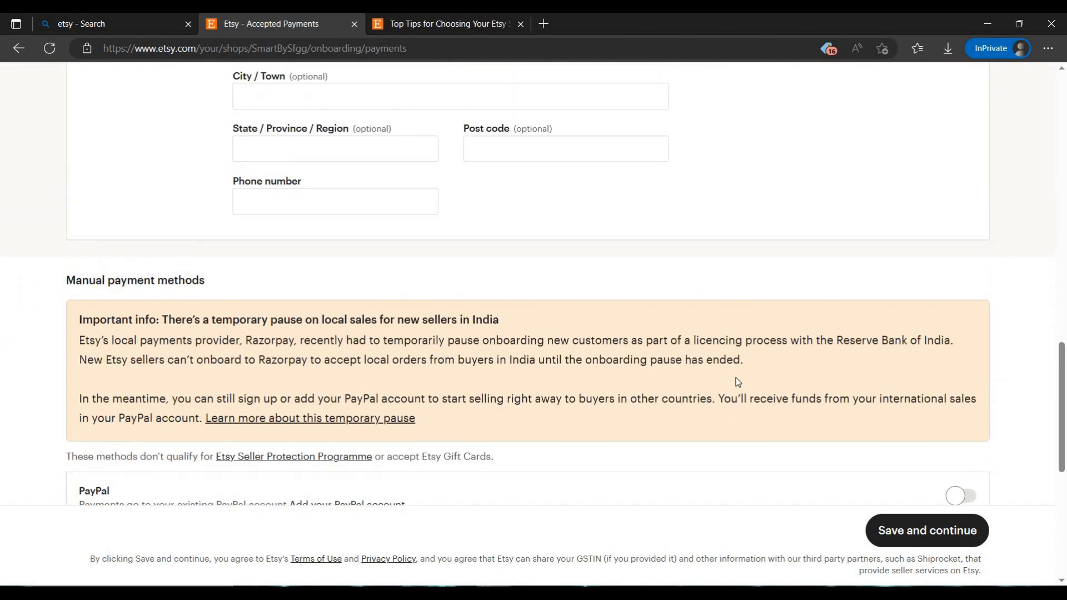
pyautogui.scroll(-8, 516, 445)
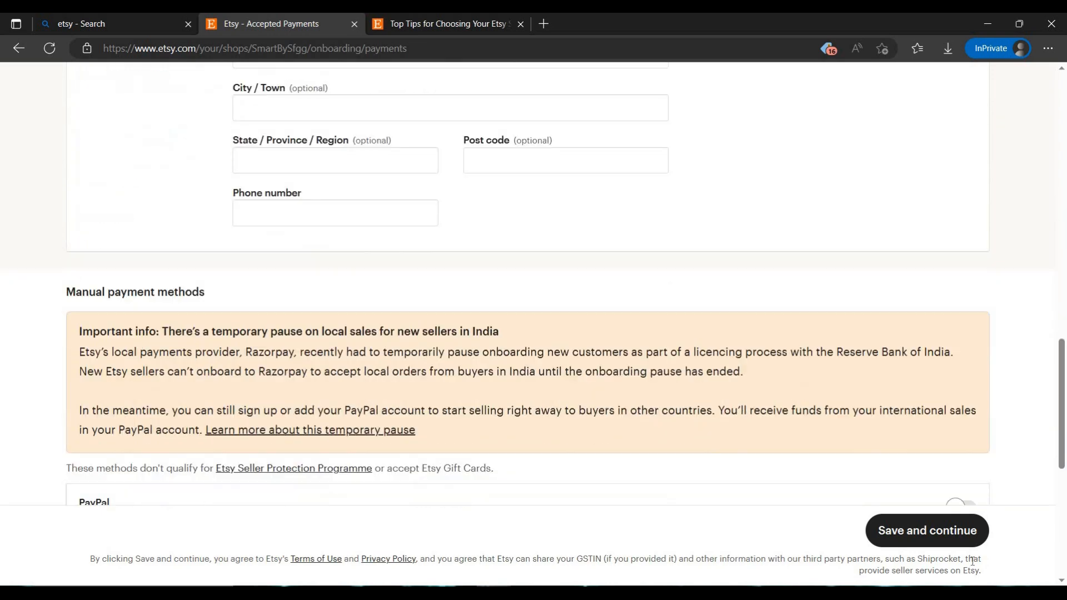
pyautogui.scroll(8, 487, 514)
pyautogui.scroll(-15, 602, 459)
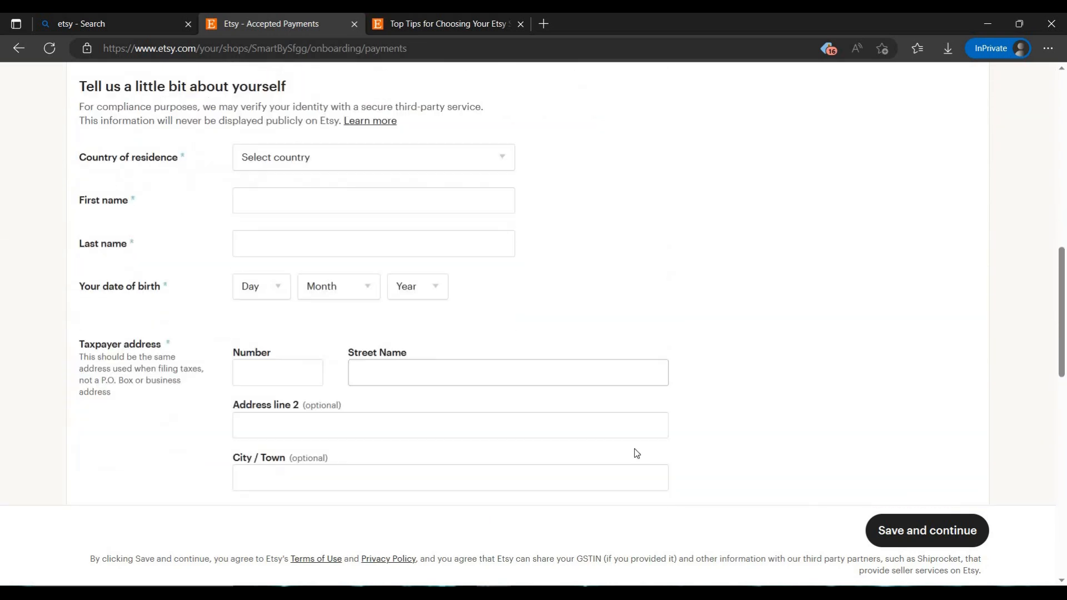
pyautogui.scroll(3, 330, 278)
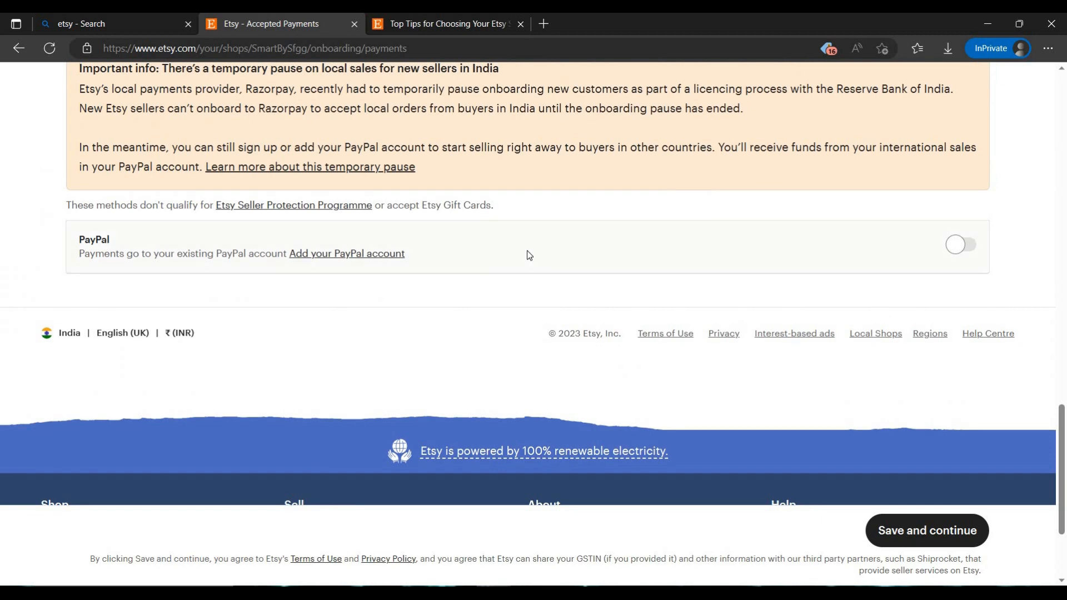
pyautogui.scroll(14, 559, 252)
pyautogui.scroll(10, 559, 252)
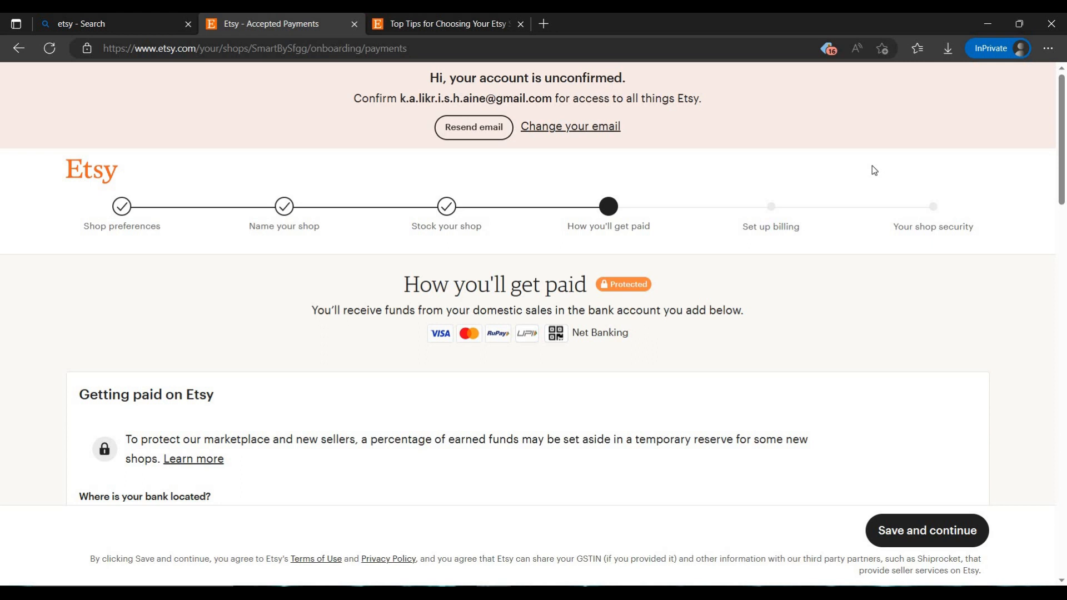
# Close the InPrivate onboarding window and switch to the browser window showing the existing shop's dashboard
pyautogui.click(408, 19)
pyautogui.click(288, 17)
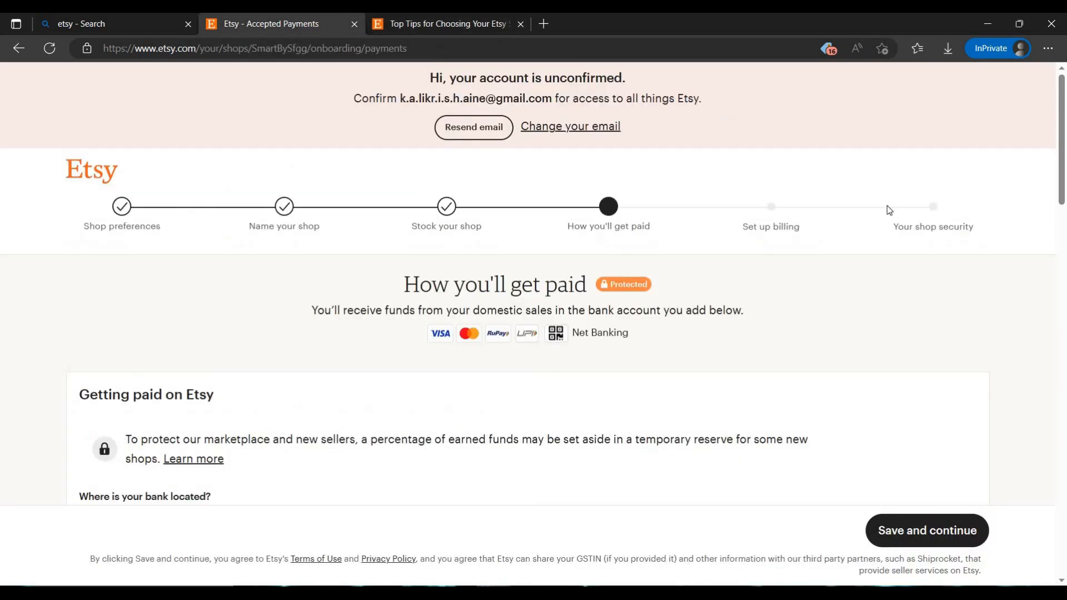
pyautogui.click(1059, 22)
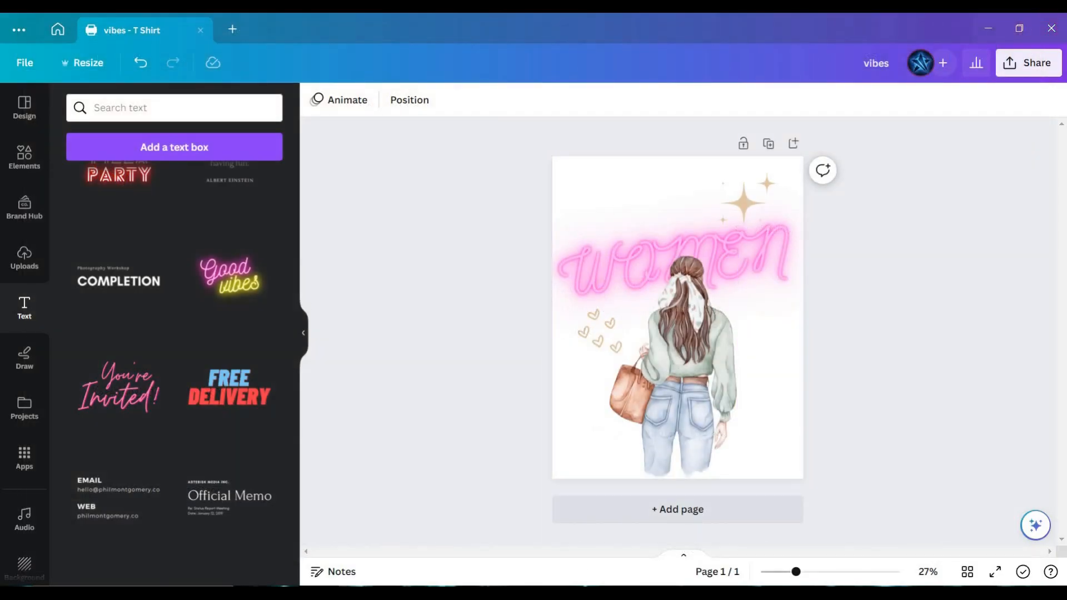
pyautogui.moveTo(495, 593)
pyautogui.click(583, 556)
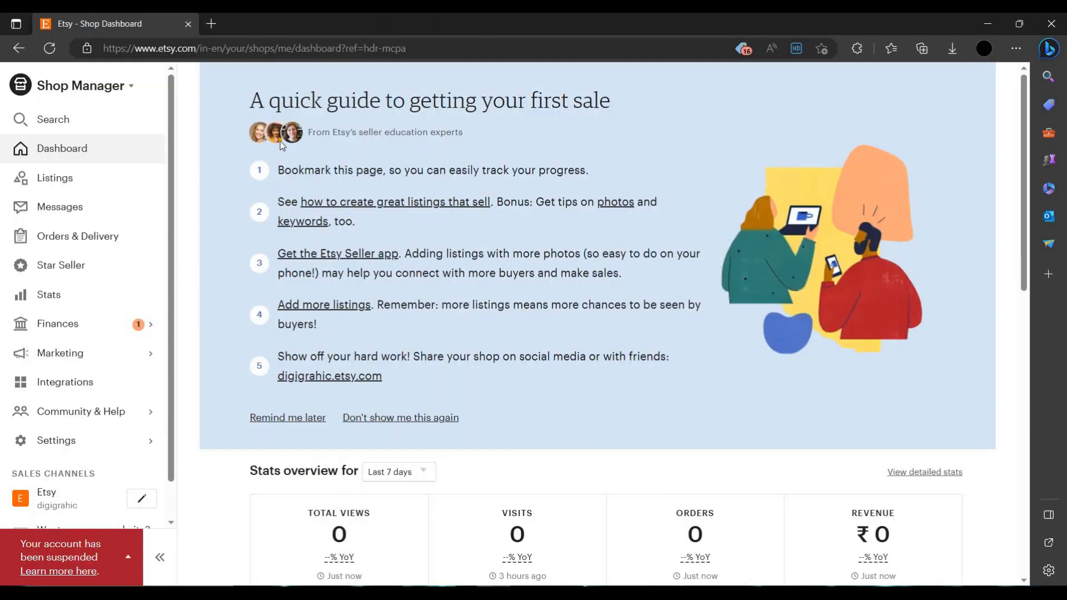
# Review the dashboard's seller guide, stats, checklist and listings overview, and open the shop's active listings
pyautogui.scroll(-4, 609, 85)
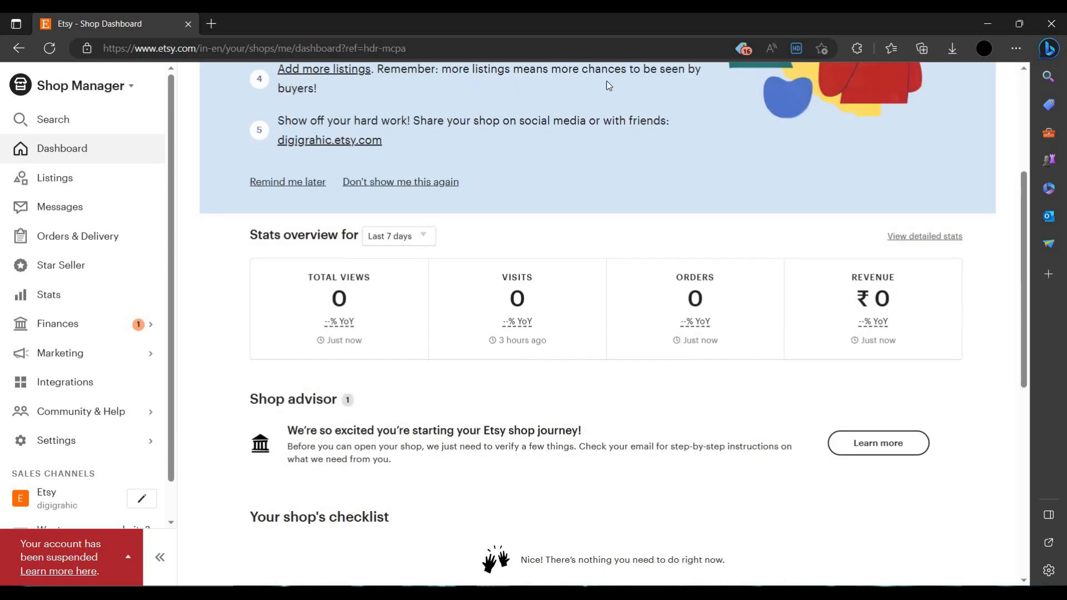
pyautogui.scroll(4, 481, 254)
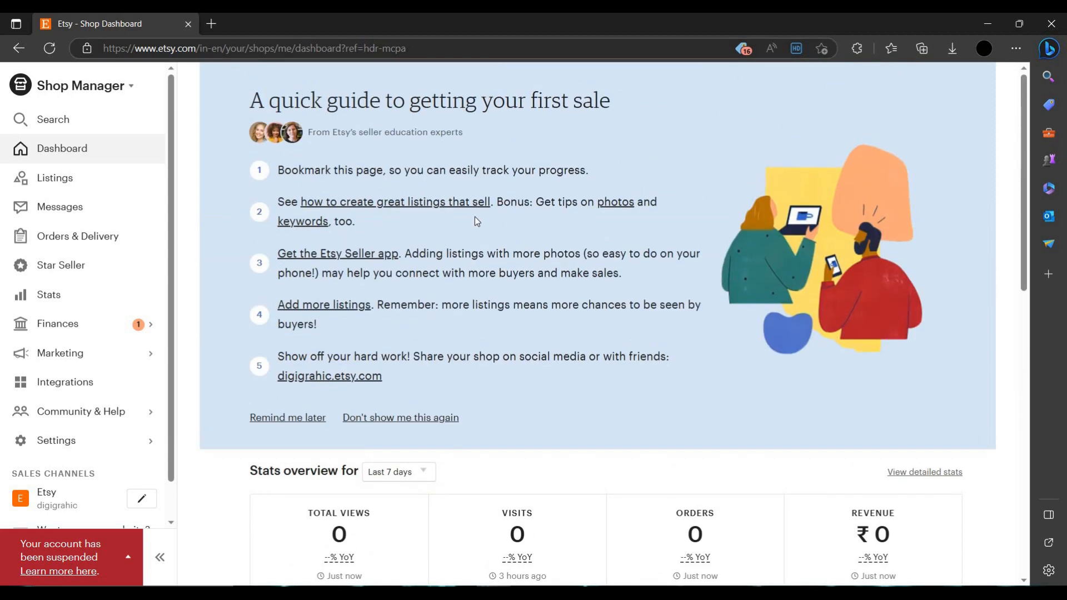
pyautogui.scroll(-12, 738, 352)
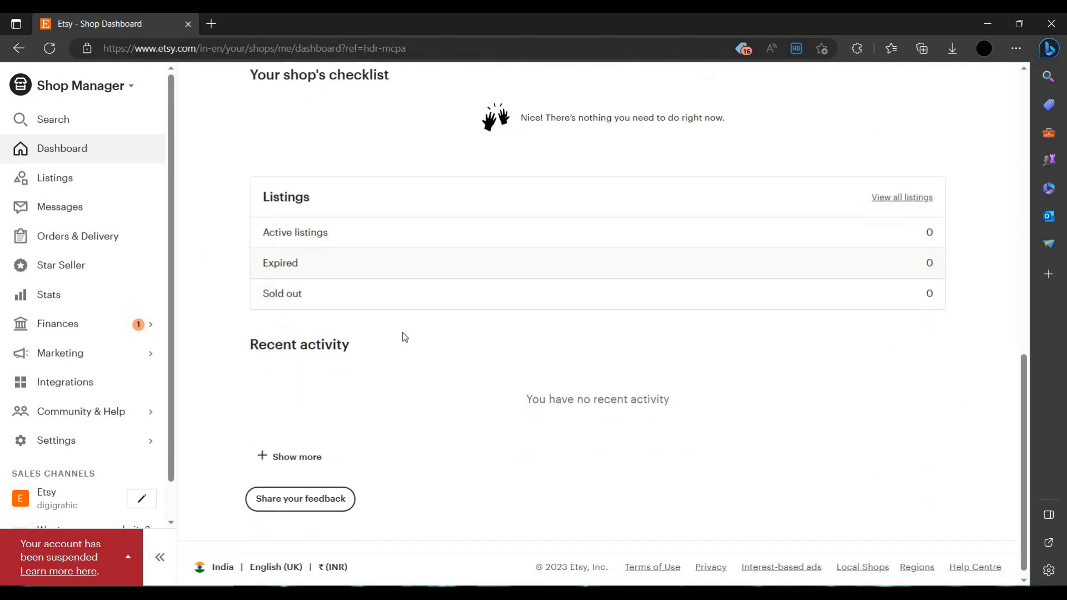
pyautogui.scroll(1, 400, 278)
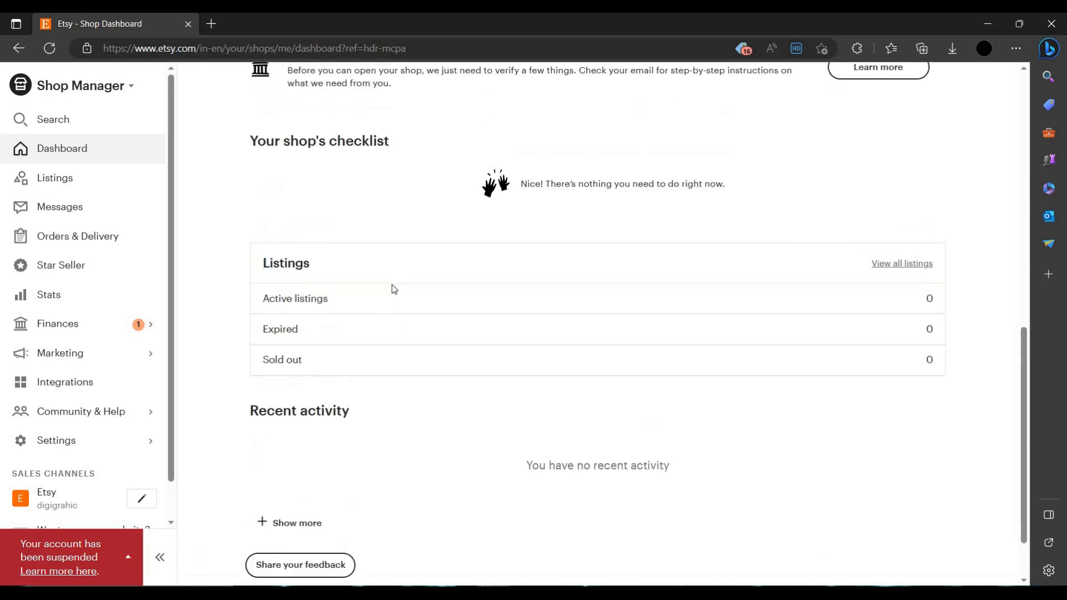
pyautogui.click(407, 310)
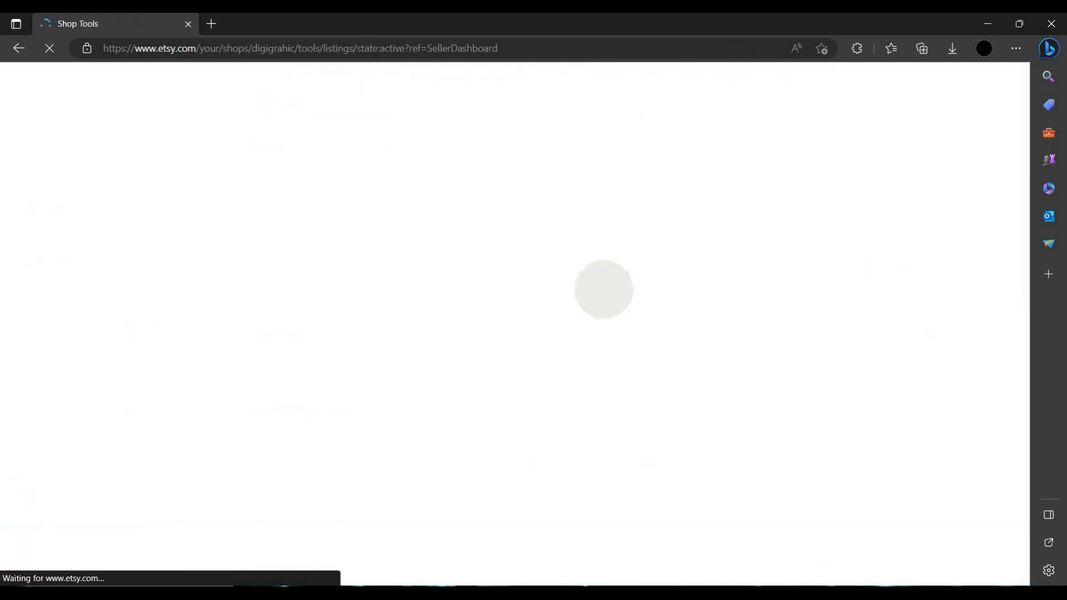